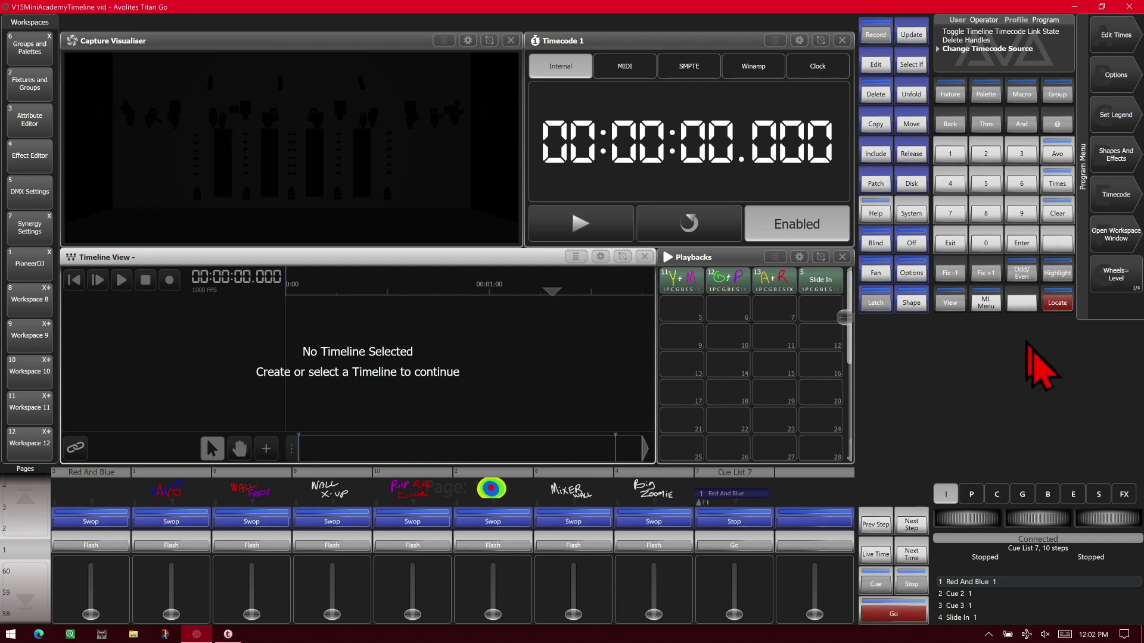
# - Create a timeline on the empty playback handle beside Cue List 7 and start live recording it on Track 1 with the timeline running
pyautogui.click(880, 39)
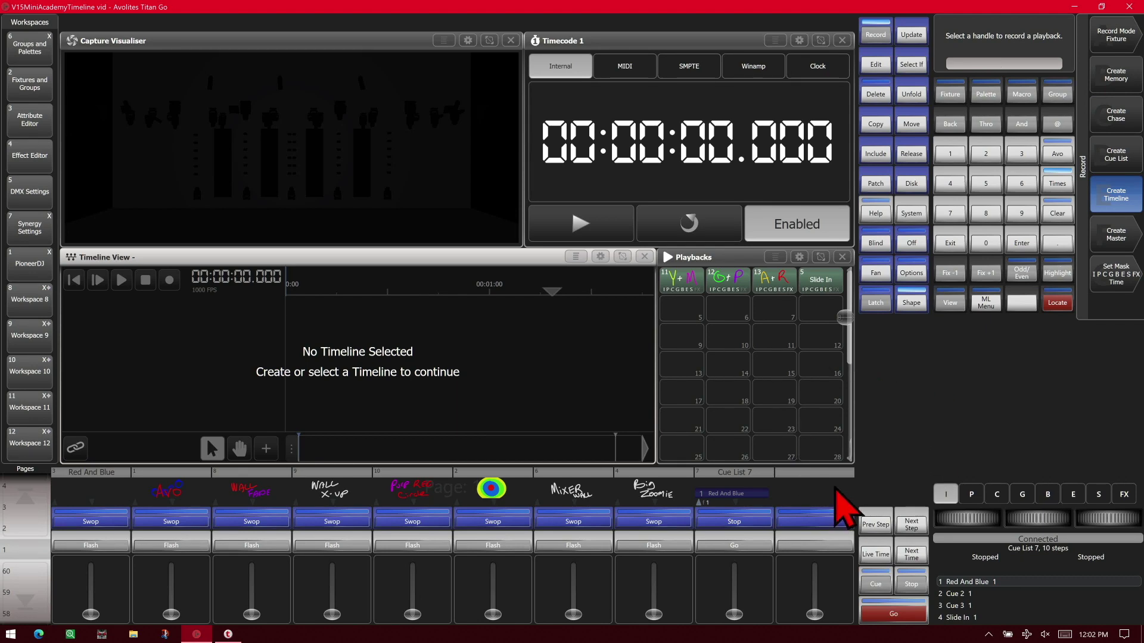
pyautogui.click(851, 512)
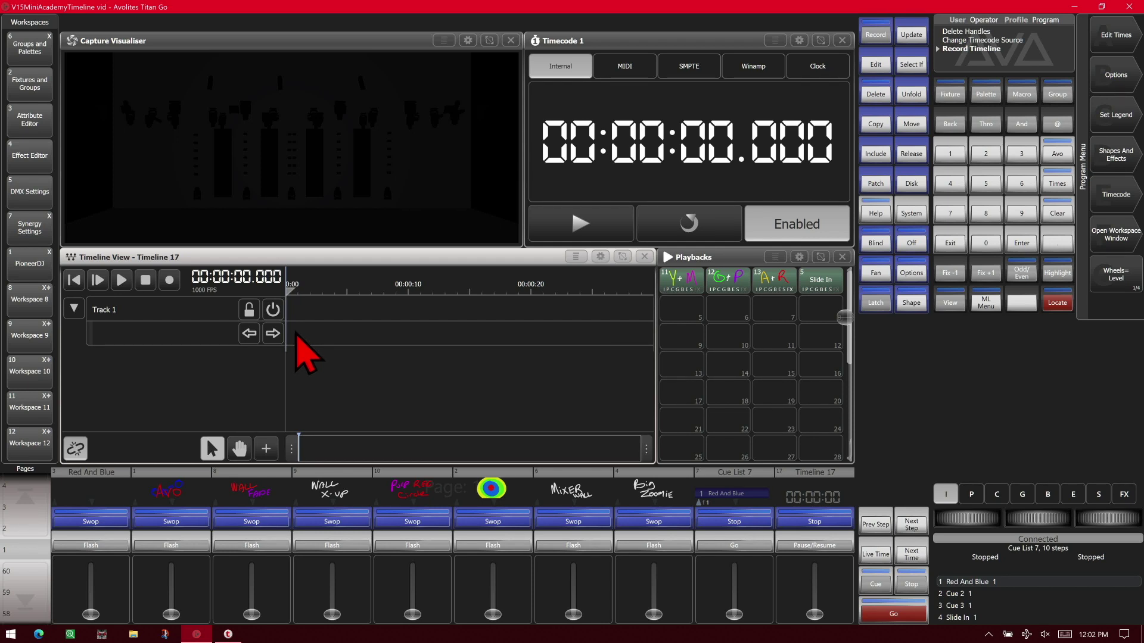
pyautogui.click(169, 280)
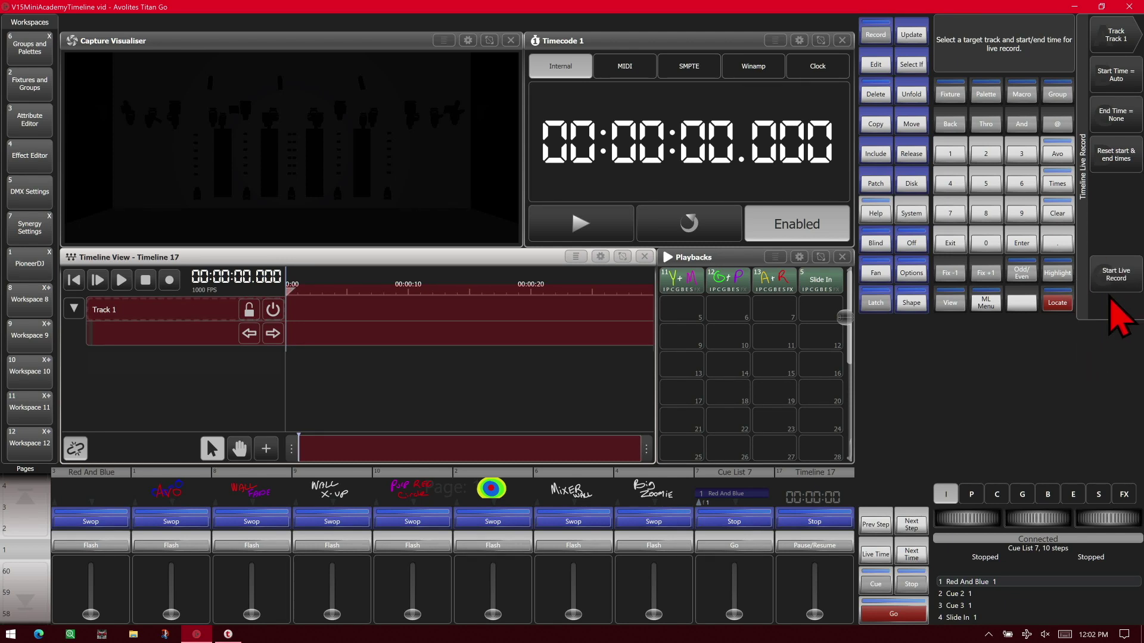
pyautogui.click(1112, 288)
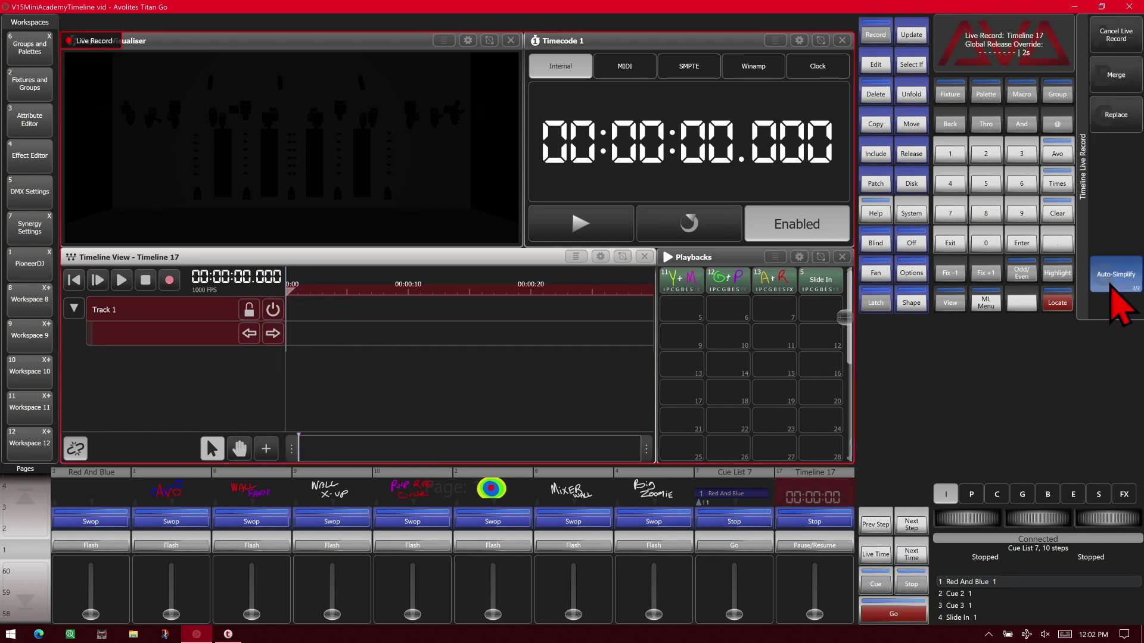
pyautogui.click(121, 280)
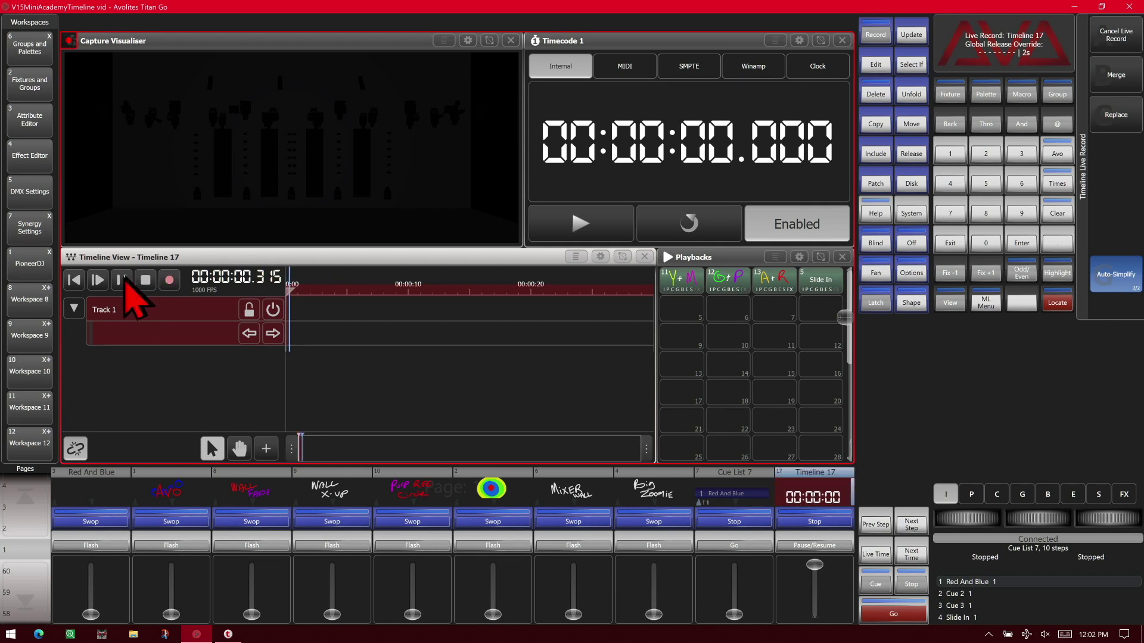
# - Perform brief fader raises of Red And Blue, Wall X-Up and Cue 10, bringing up Cue List 7 and firing its first cue
pyautogui.moveTo(90, 613)
pyautogui.mouseDown()
pyautogui.moveTo(89, 523)
pyautogui.moveTo(97, 615)
pyautogui.mouseUp()
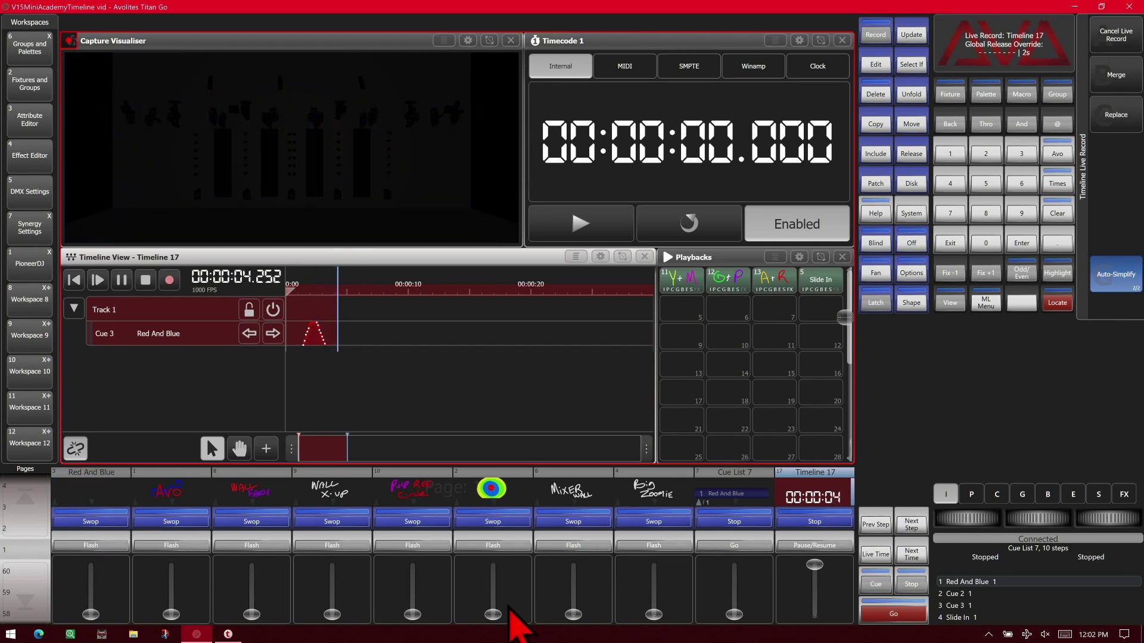
pyautogui.moveTo(332, 613); pyautogui.dragTo(340, 521)
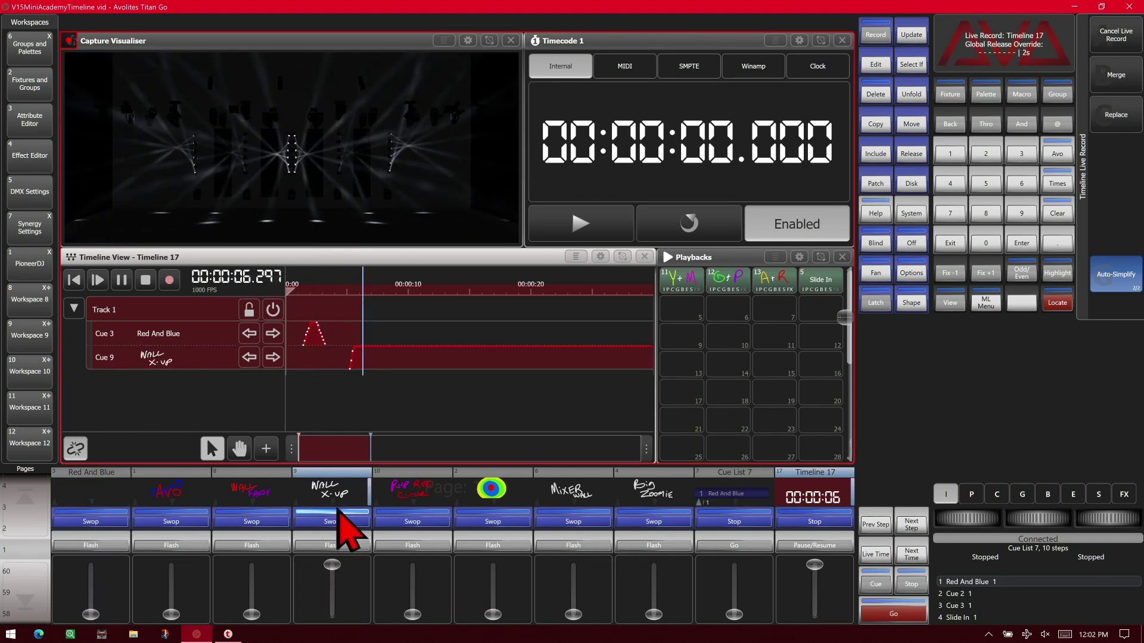
pyautogui.moveTo(738, 619); pyautogui.dragTo(732, 524)
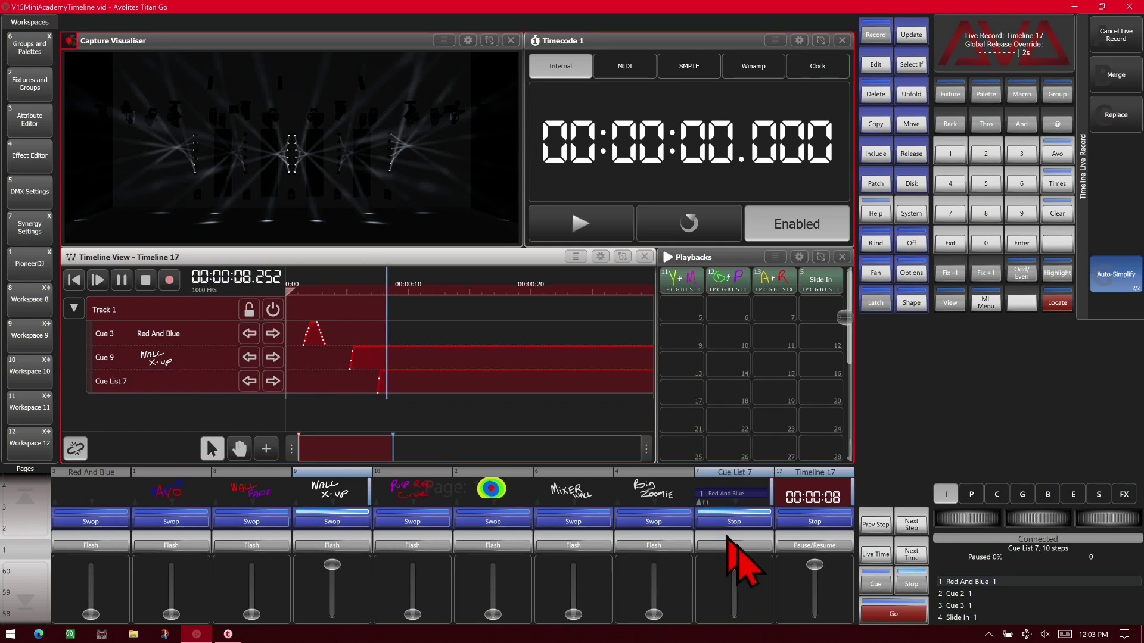
pyautogui.click(907, 614)
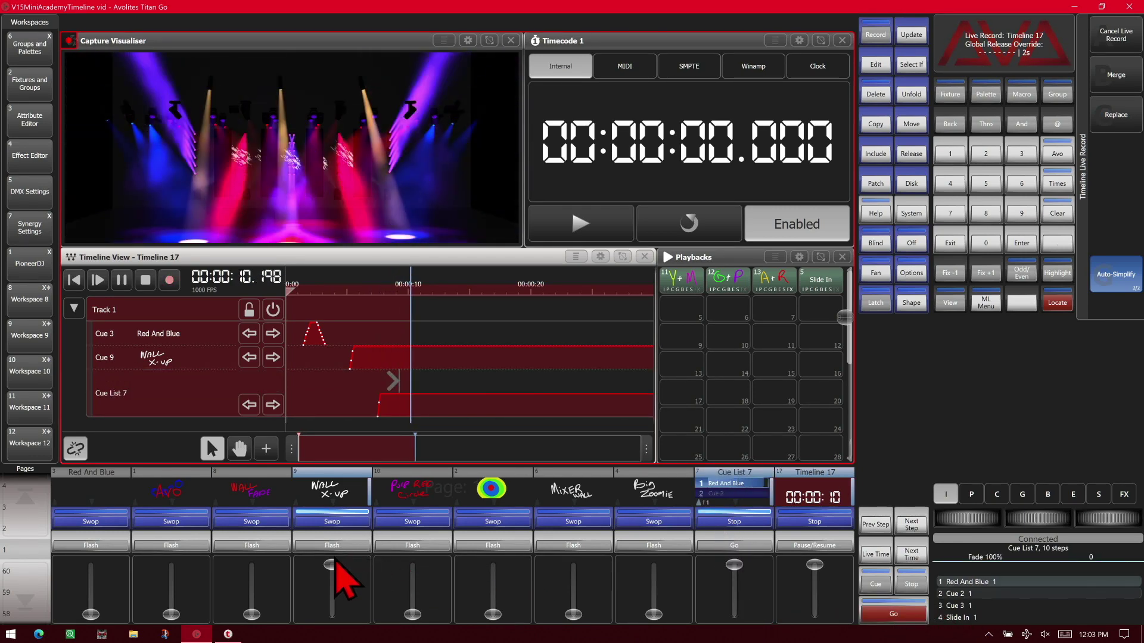
pyautogui.moveTo(335, 582); pyautogui.dragTo(332, 614)
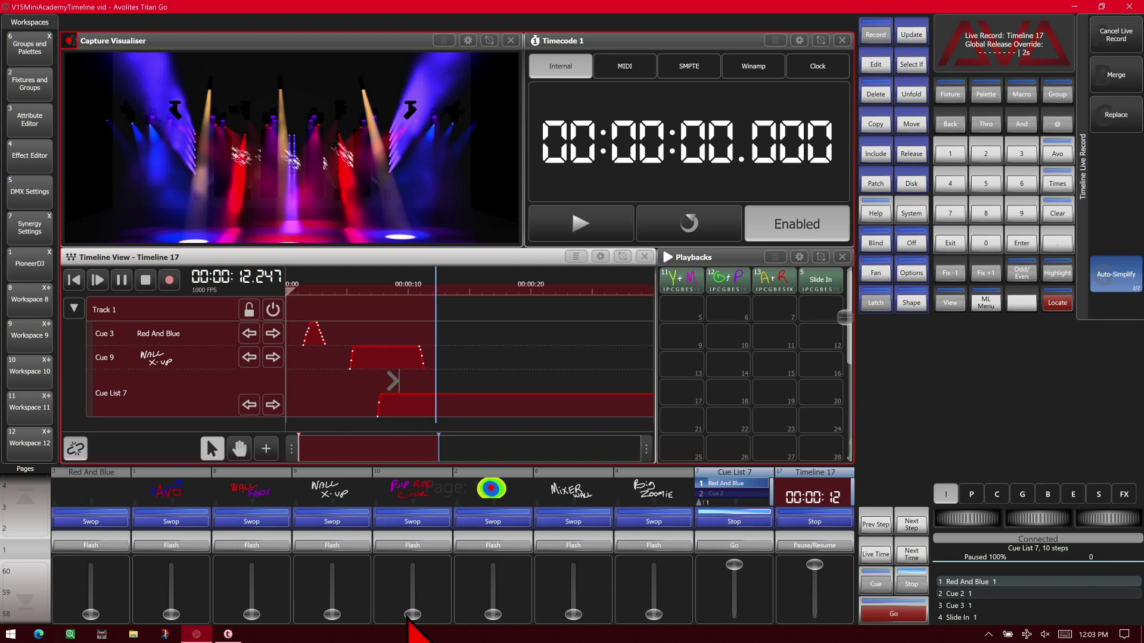
pyautogui.moveTo(412, 614)
pyautogui.mouseDown()
pyautogui.moveTo(411, 536)
pyautogui.moveTo(402, 608)
pyautogui.mouseUp()
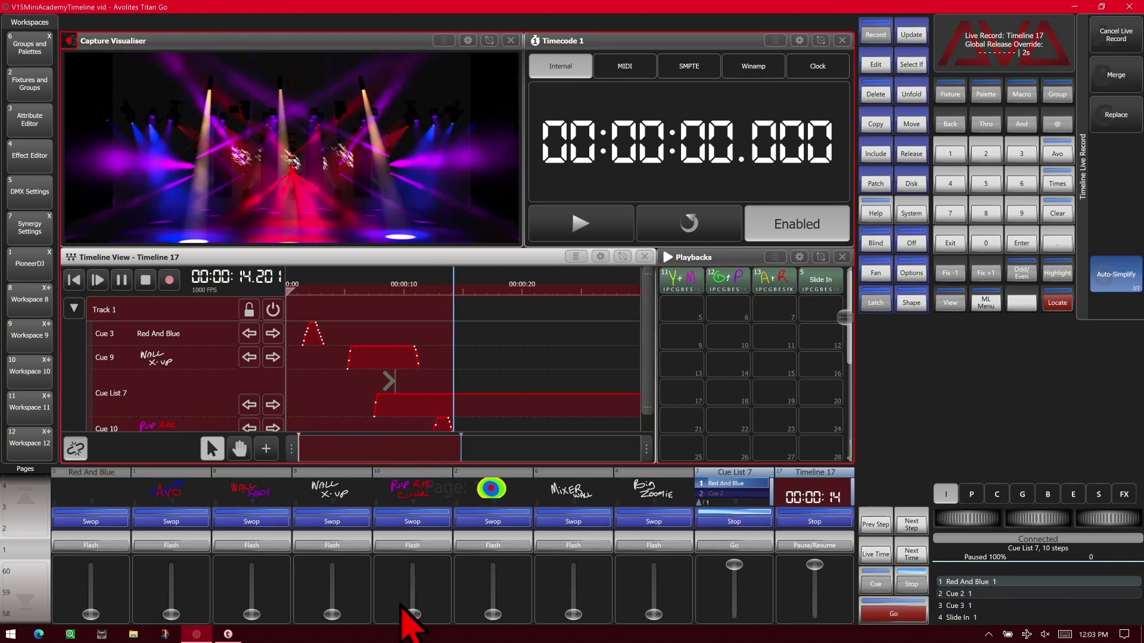
# - Fire cues 2 and 3 of Cue List 7, swop Mixer Wall, flash Cue 2's target-pattern playback, and briefly raise Wall X-Up and Cue 10
pyautogui.click(730, 546)
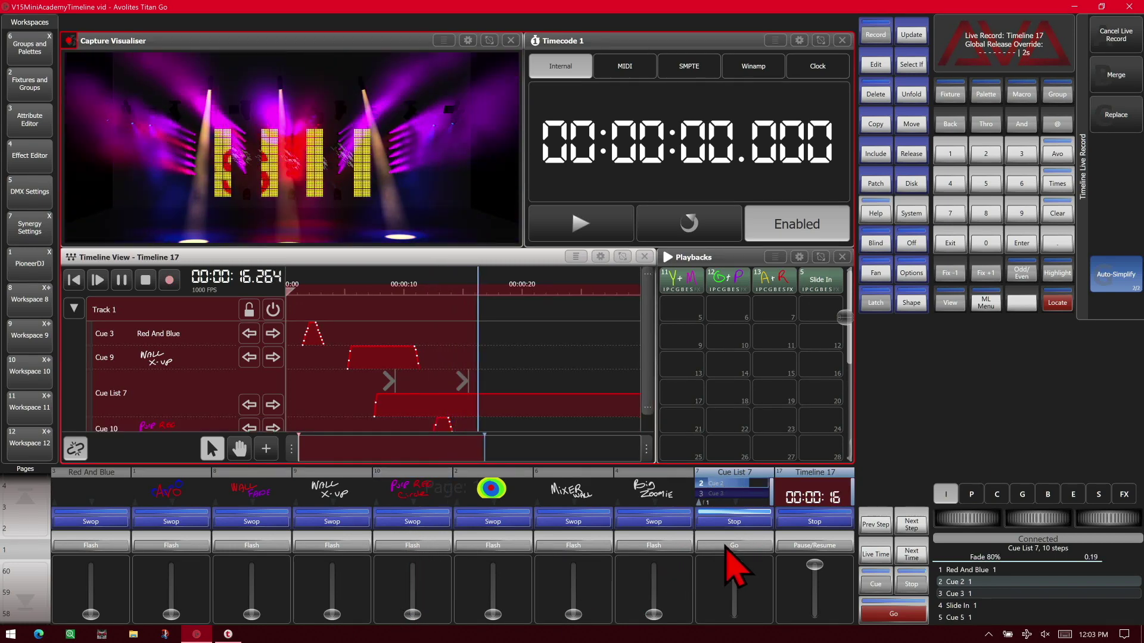
pyautogui.click(561, 518)
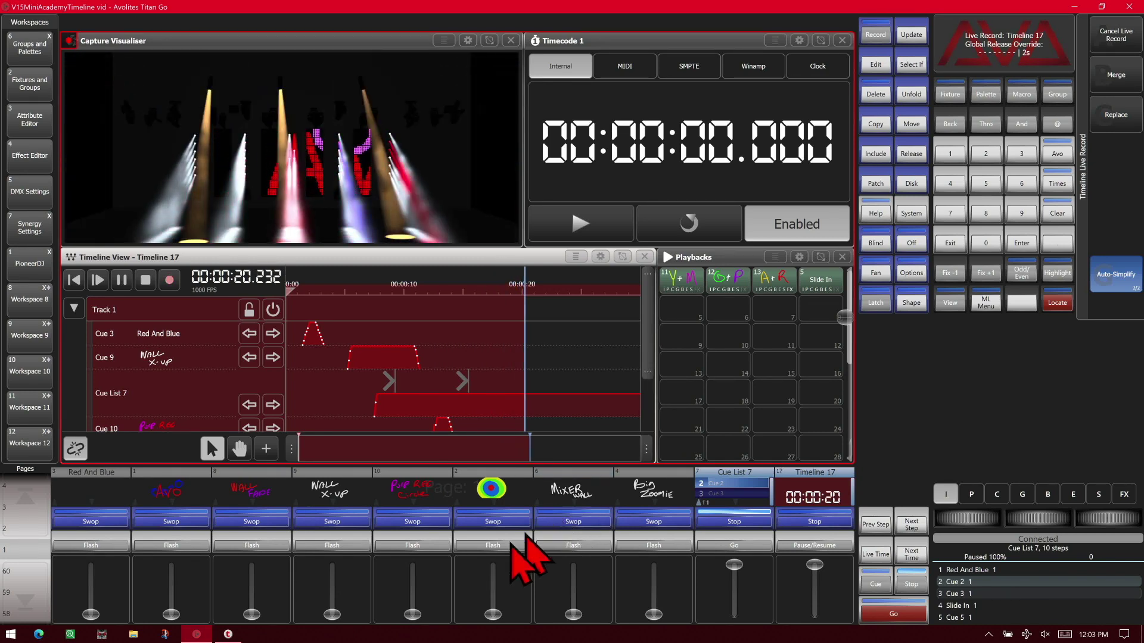
pyautogui.click(501, 547)
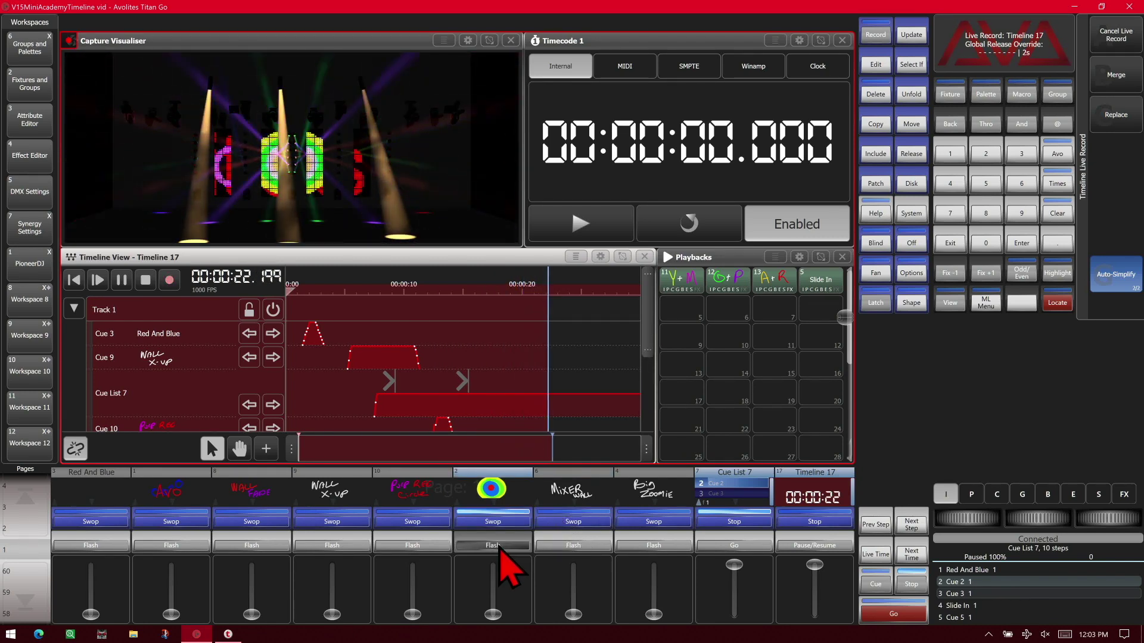
pyautogui.click(764, 545)
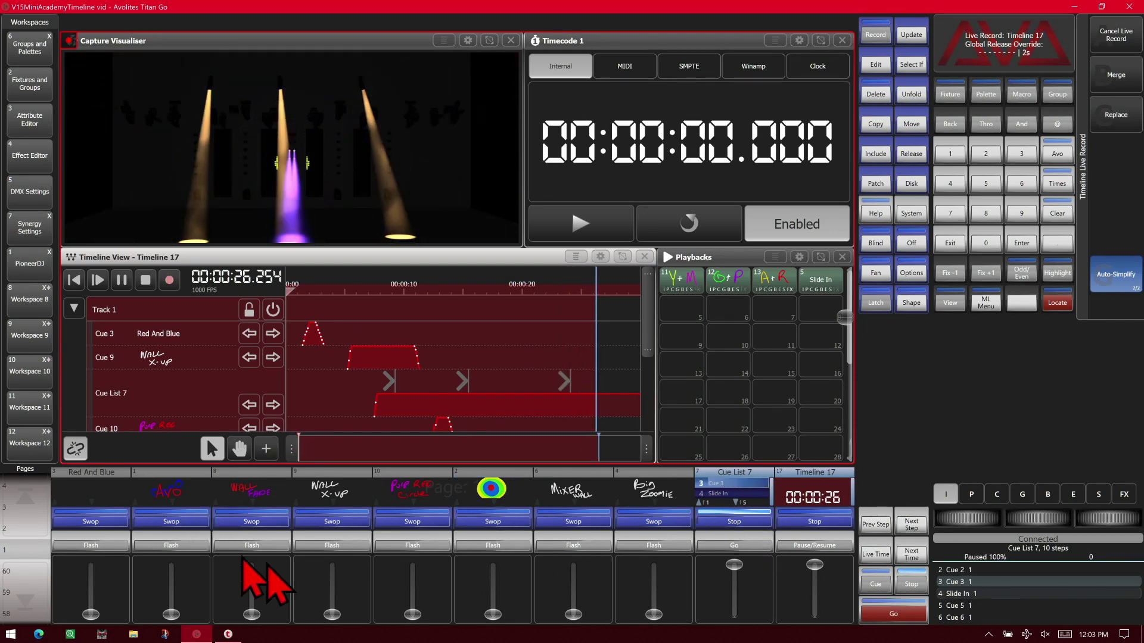
pyautogui.moveTo(332, 615)
pyautogui.mouseDown()
pyautogui.moveTo(336, 573)
pyautogui.moveTo(332, 616)
pyautogui.mouseUp()
pyautogui.moveTo(412, 614)
pyautogui.mouseDown()
pyautogui.moveTo(410, 582)
pyautogui.moveTo(412, 616)
pyautogui.mouseUp()
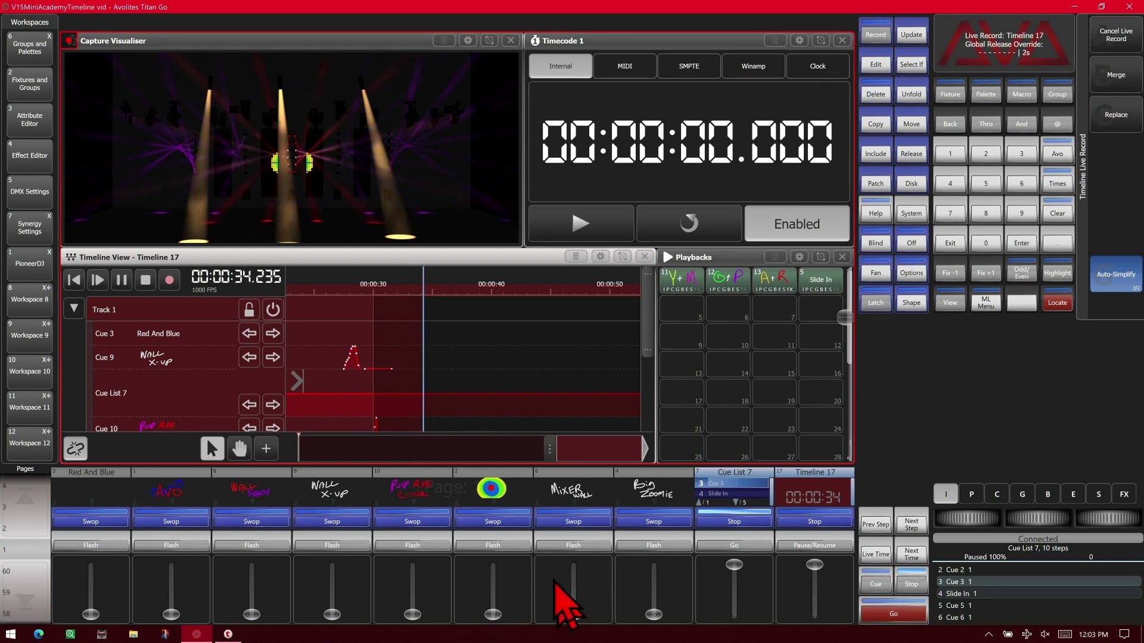
# - Fire cues 4 and 5 of Cue List 7 while triggering the Y+M, G+P and A+R playbacks in turn, finally releasing A+R
pyautogui.click(739, 546)
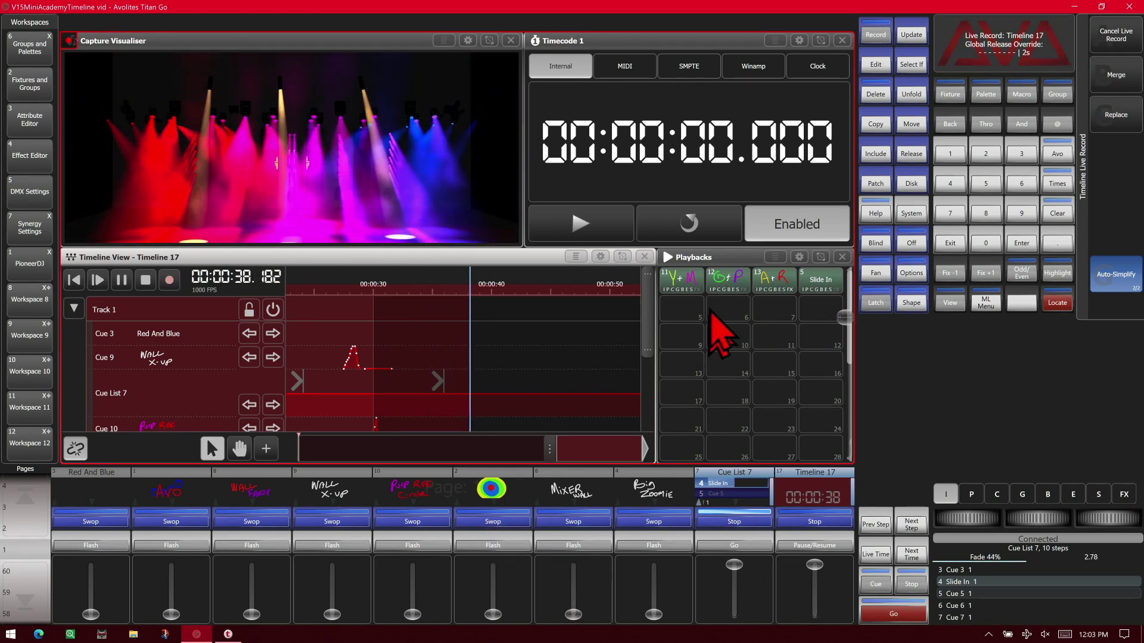
pyautogui.click(691, 280)
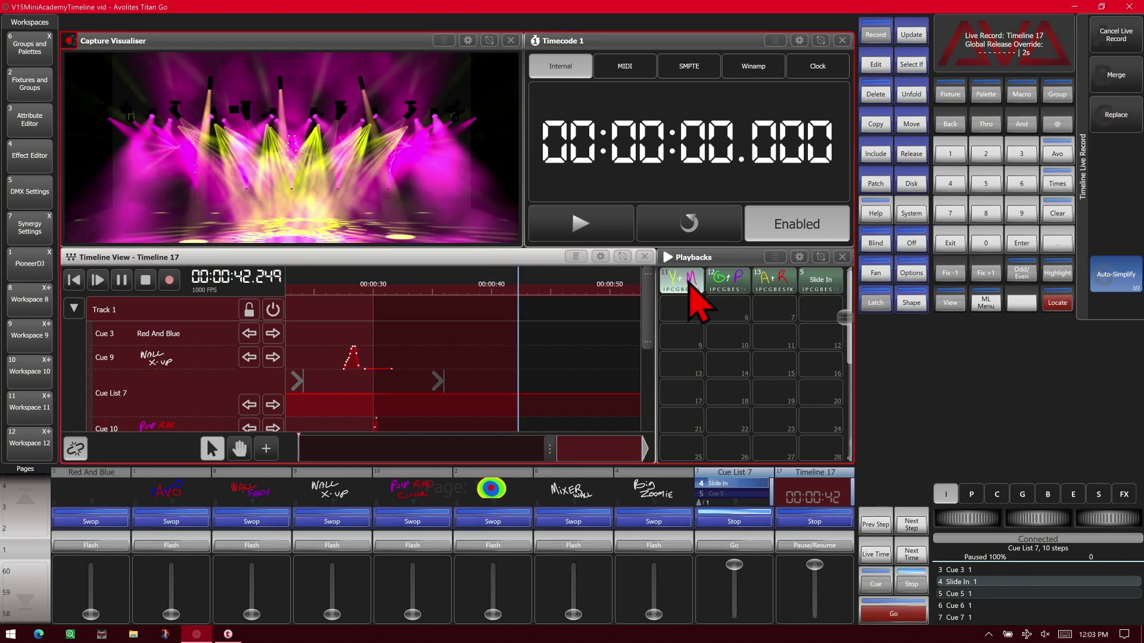
pyautogui.click(721, 280)
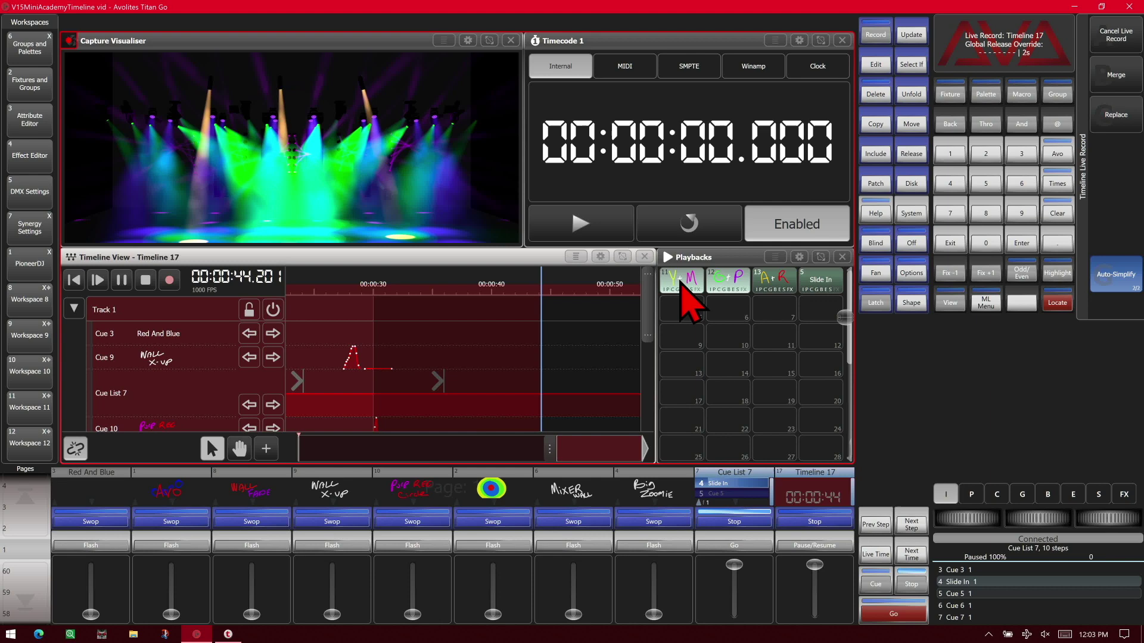
pyautogui.click(771, 295)
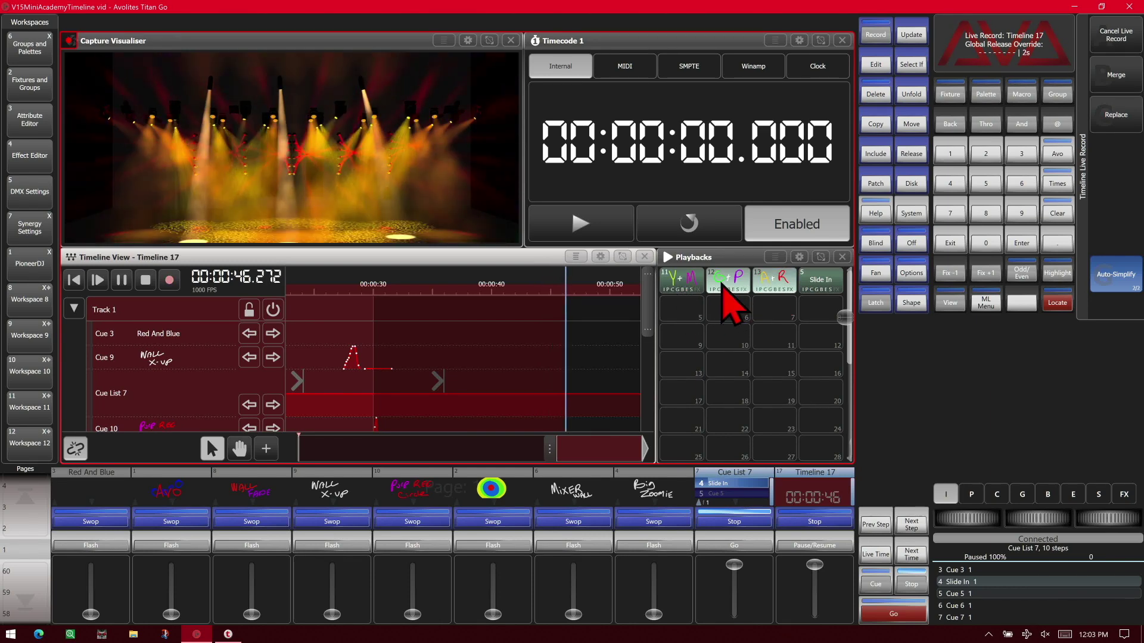
pyautogui.click(732, 545)
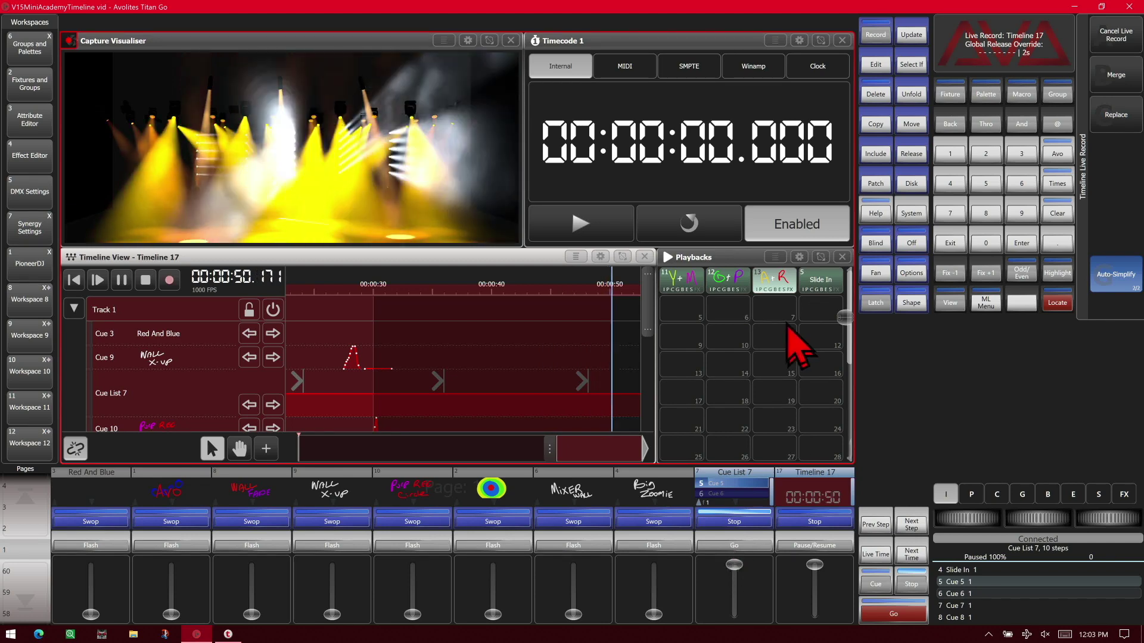
pyautogui.click(776, 289)
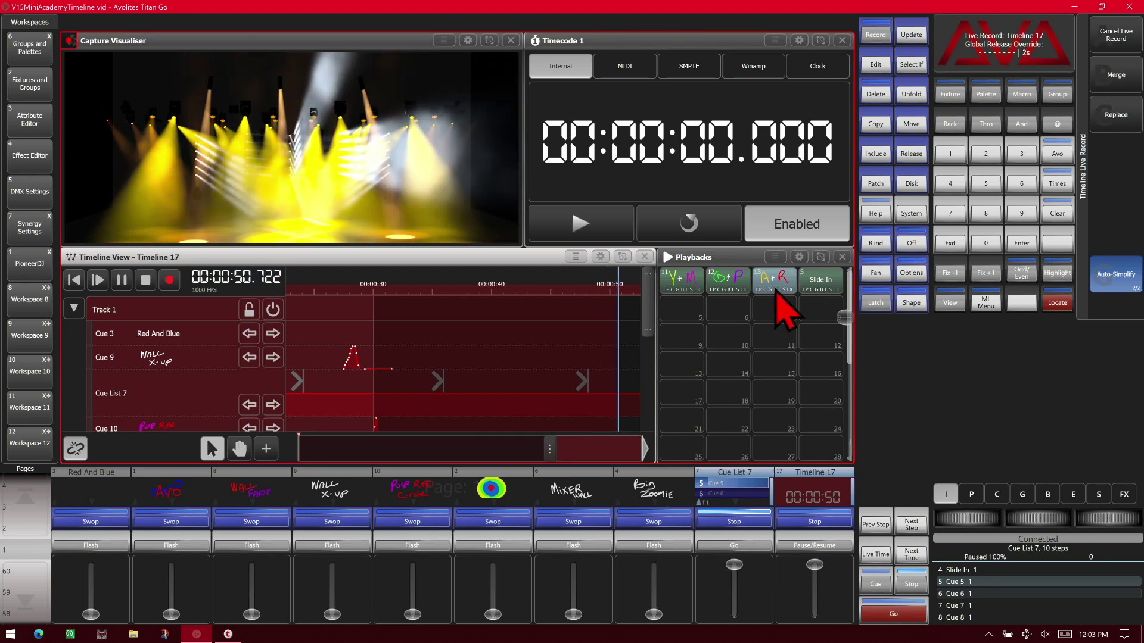
# - Advance Cue List 7 through cues 6 to 9, and fade its playback down to zero
pyautogui.click(737, 545)
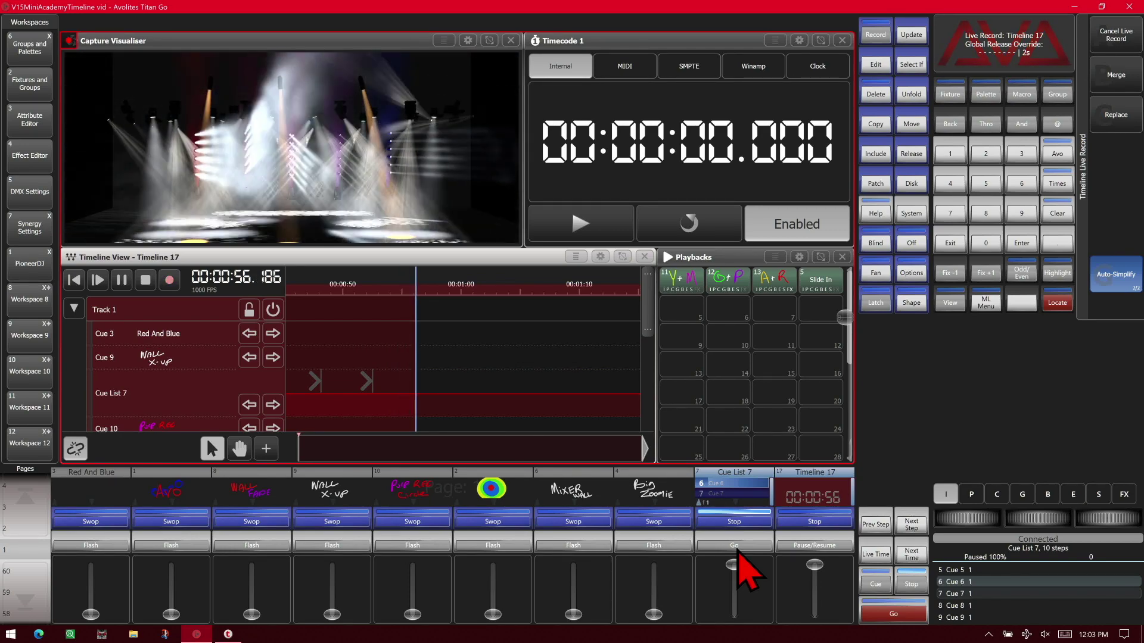
pyautogui.click(736, 546)
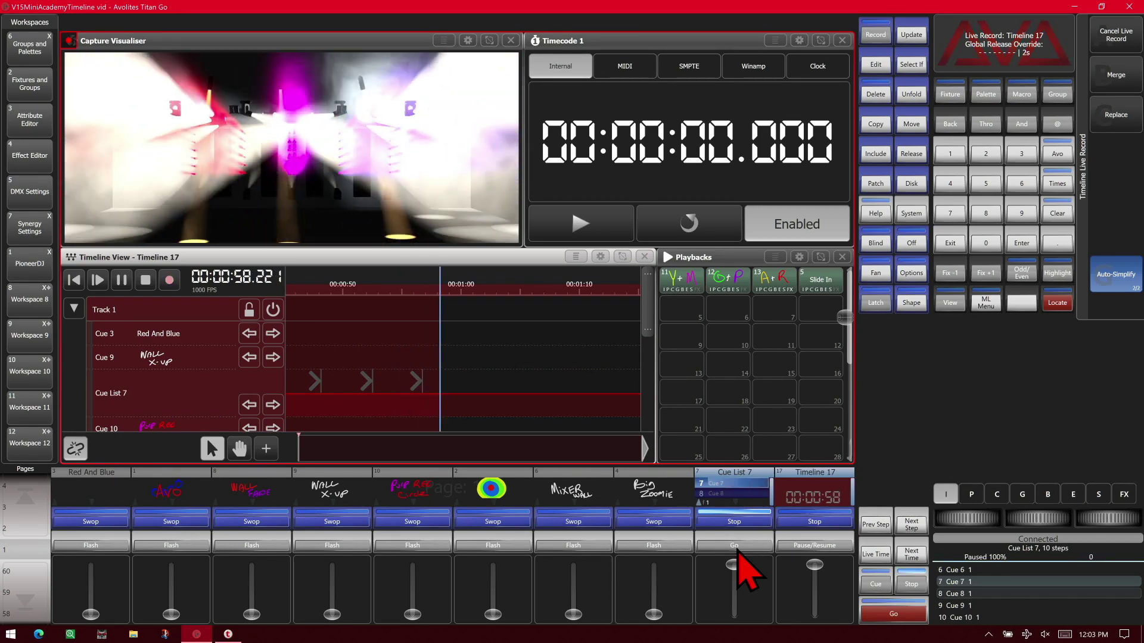
pyautogui.click(736, 546)
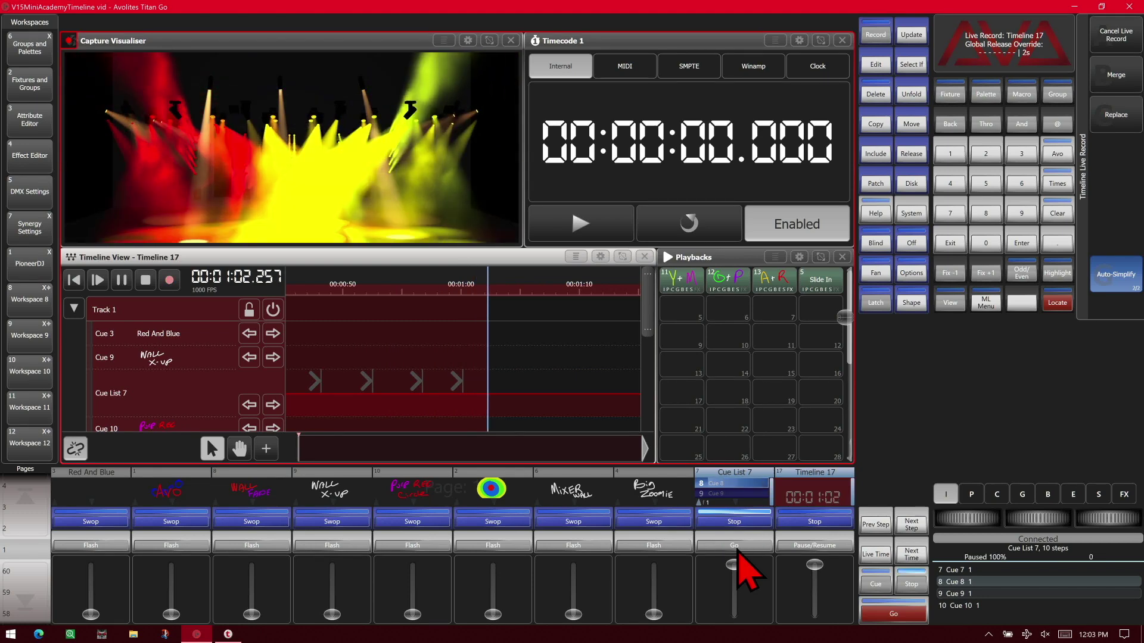
pyautogui.click(736, 546)
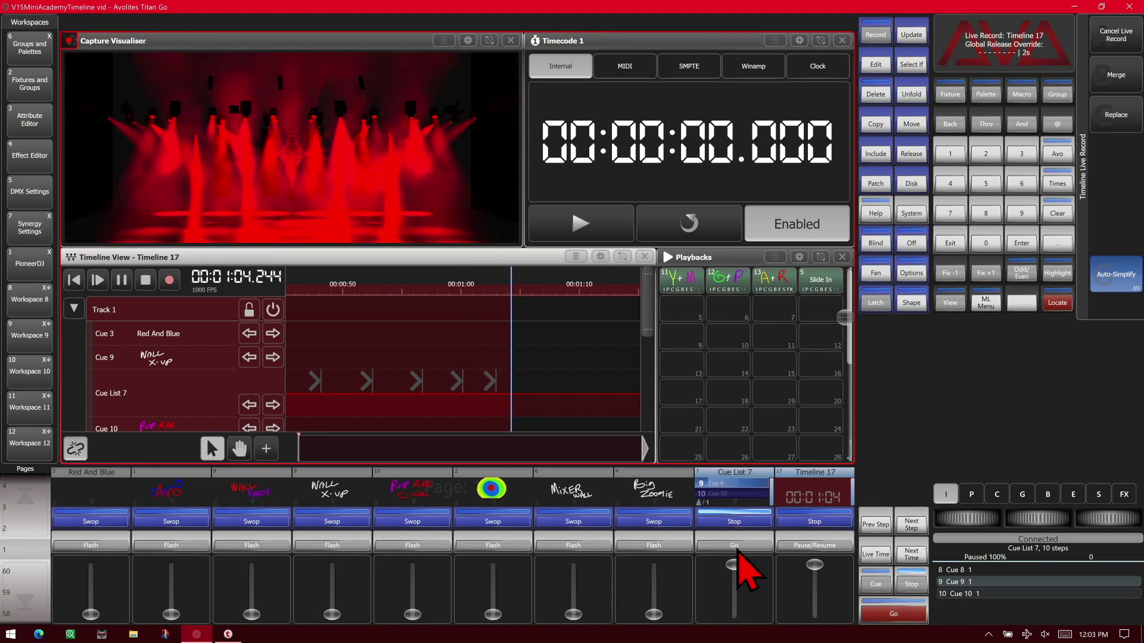
pyautogui.moveTo(734, 563); pyautogui.dragTo(736, 639)
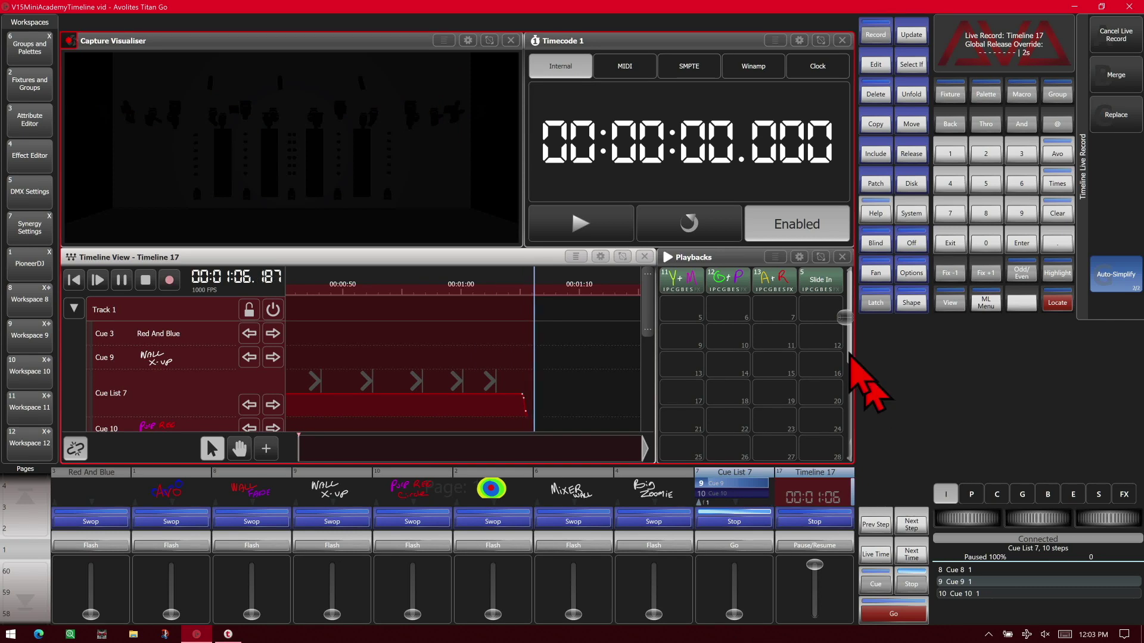
# - Trigger the Slide In playback, bring Cue List 7 back to full and fire its cue 10
pyautogui.click(814, 284)
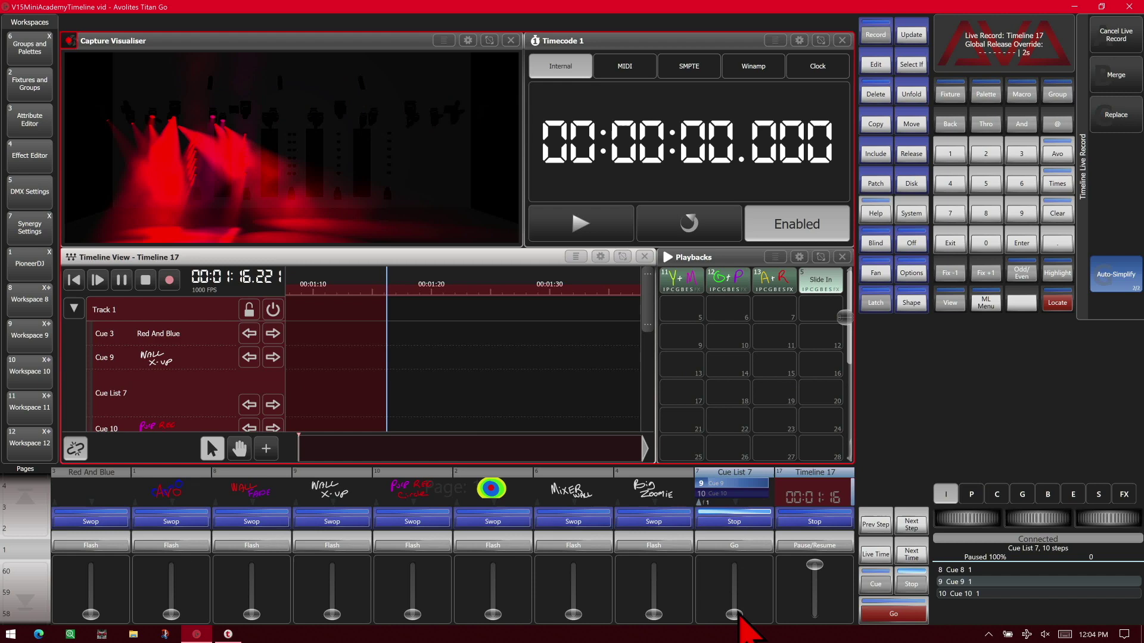
pyautogui.moveTo(743, 631); pyautogui.dragTo(737, 513)
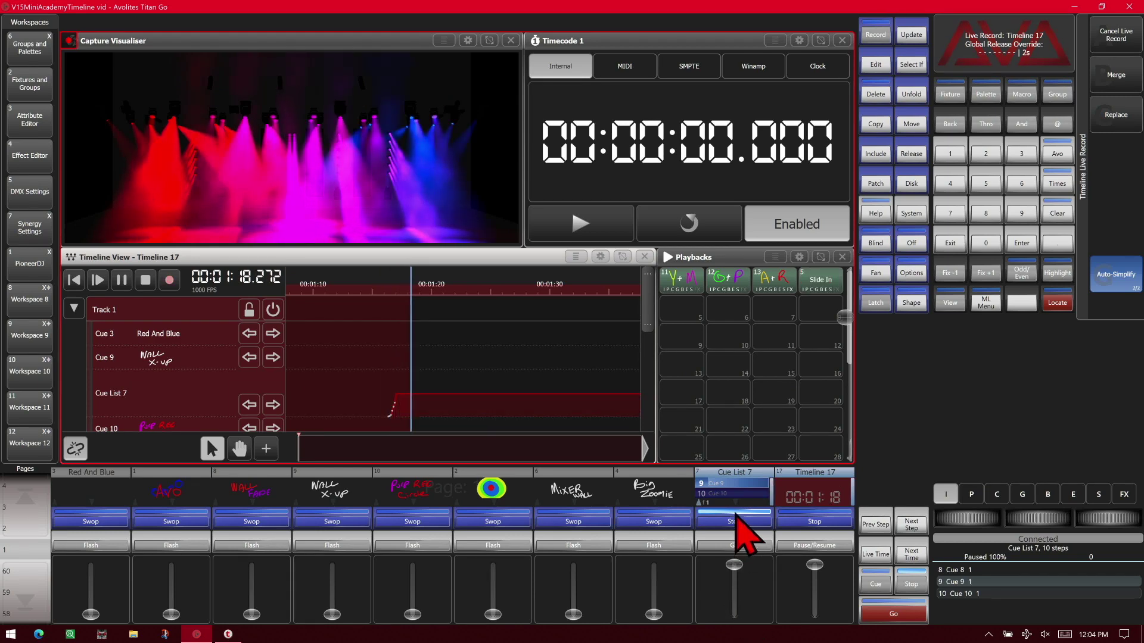
pyautogui.click(737, 542)
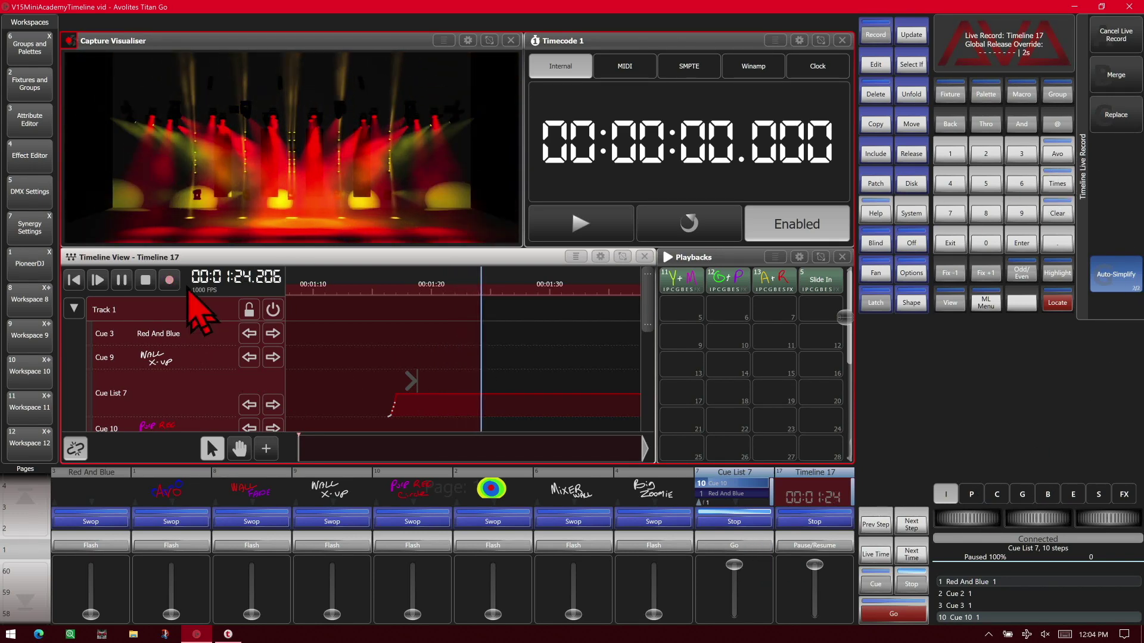
# - Stop the running timeline and merge the live recording into it
pyautogui.click(146, 281)
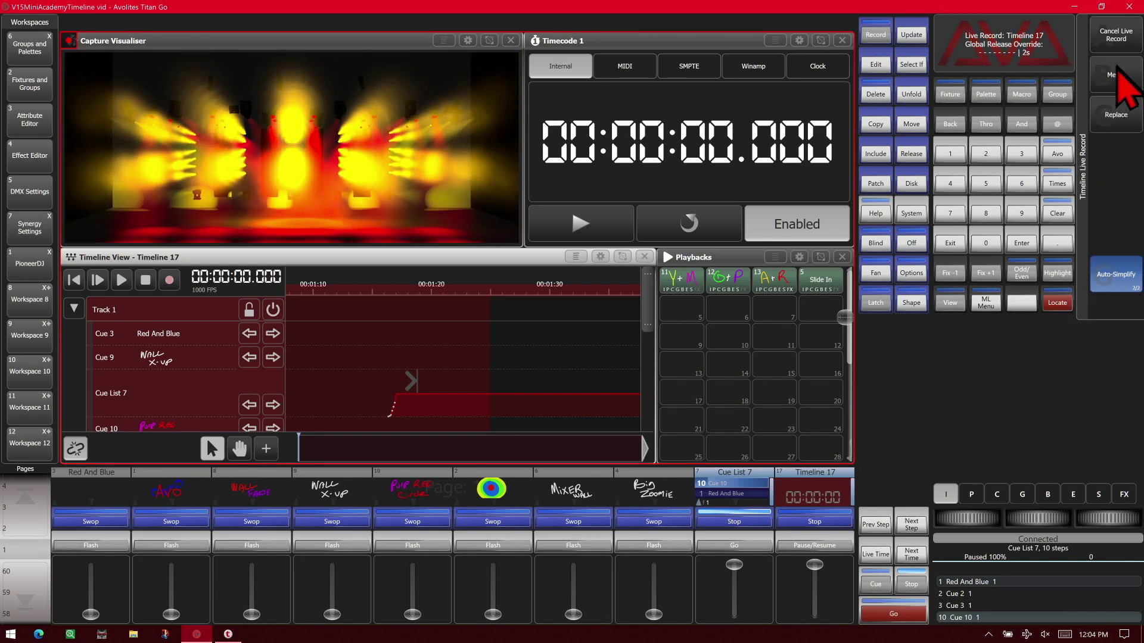
pyautogui.click(1118, 74)
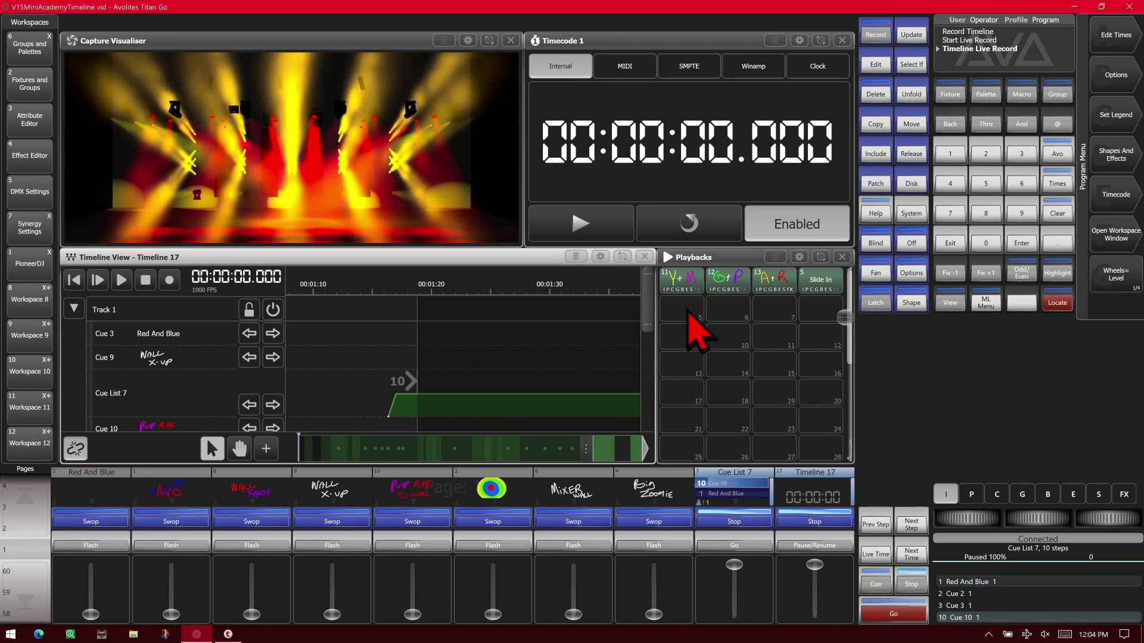
# - Release the active playbacks and resize the Timeline View window to fill the whole workspace area
pyautogui.click(600, 257)
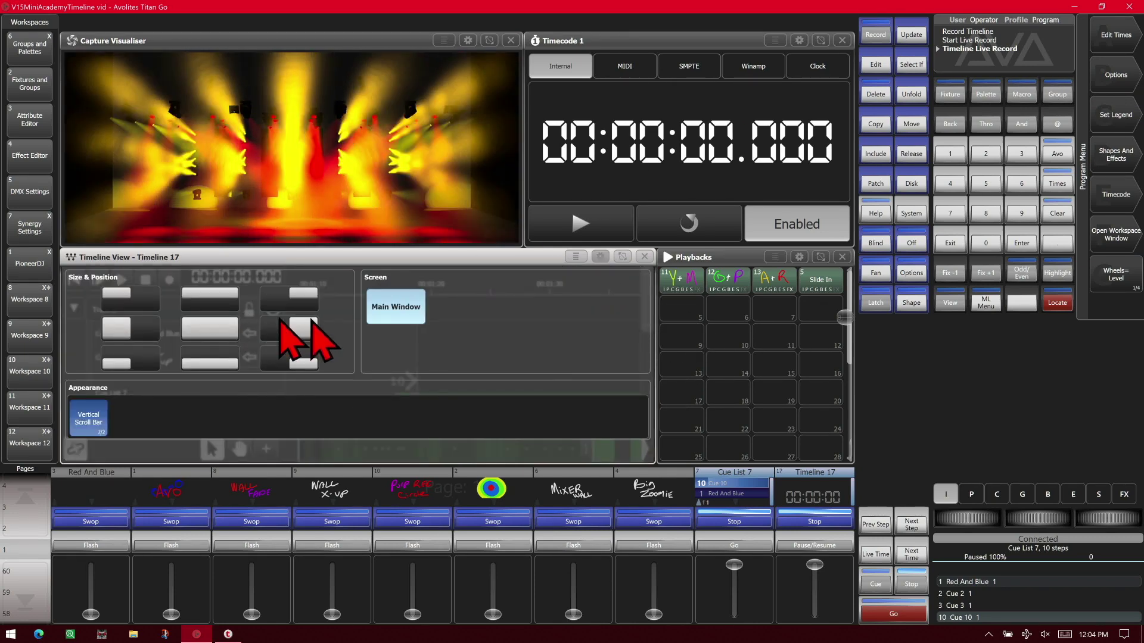
pyautogui.click(909, 156)
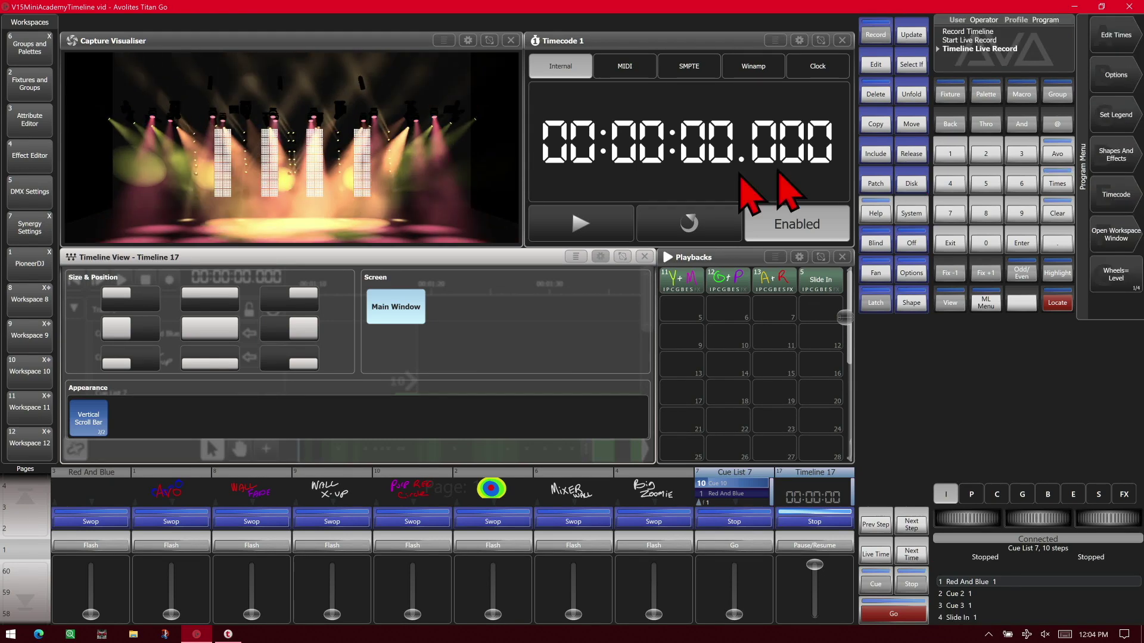
pyautogui.click(214, 326)
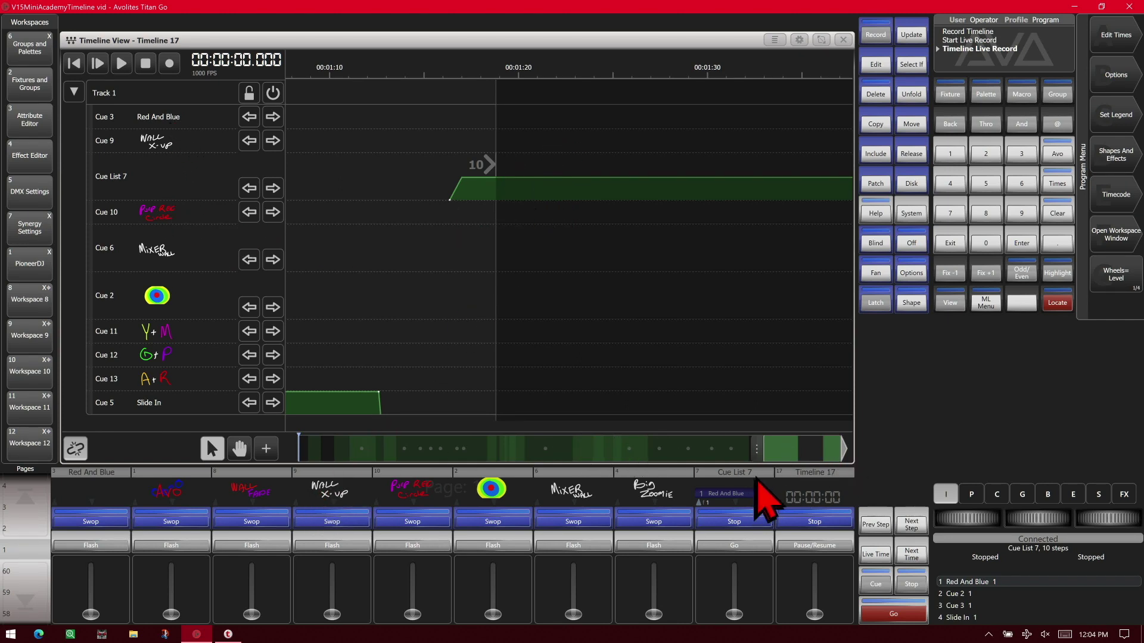
# - Collapse Track 1 and add a blank track to the timeline
pyautogui.moveTo(755, 451); pyautogui.dragTo(216, 412)
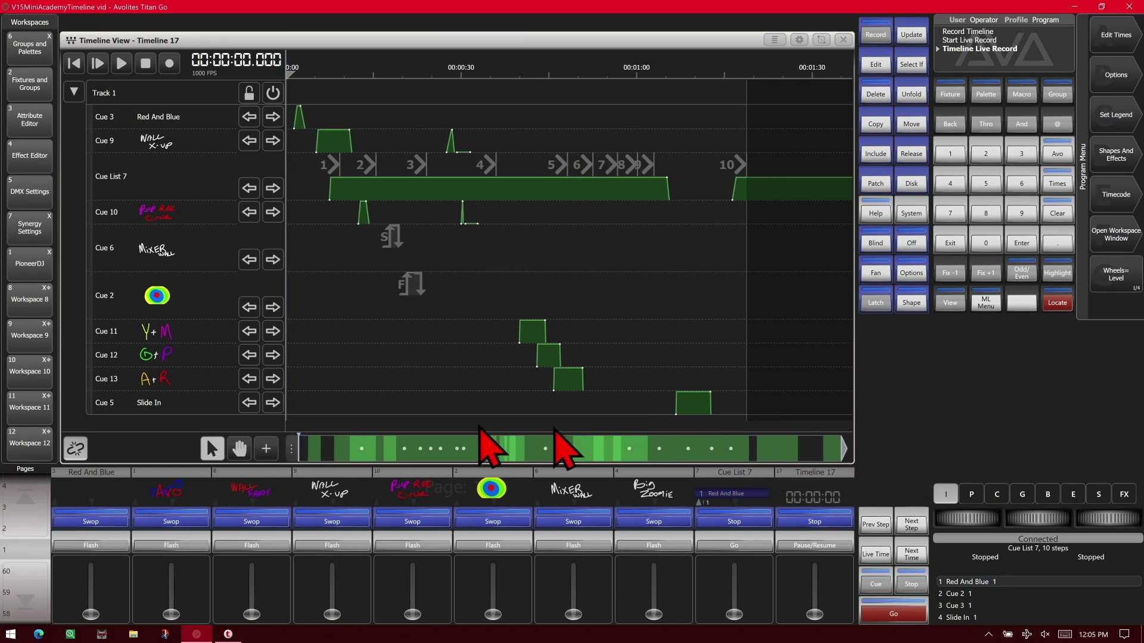
pyautogui.moveTo(296, 459); pyautogui.dragTo(432, 453)
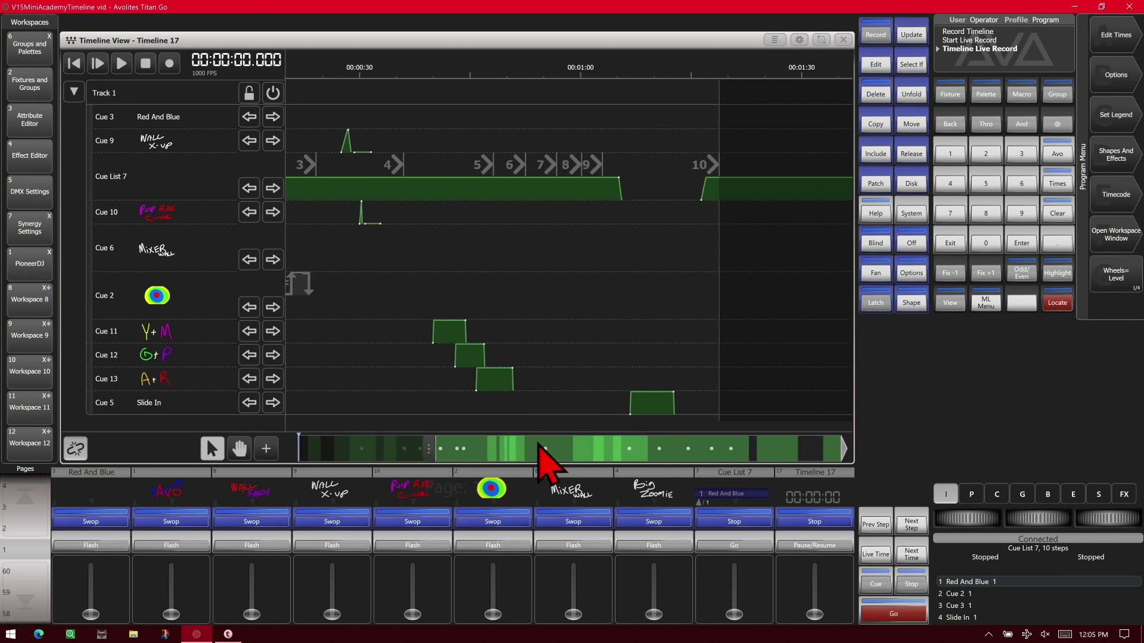
pyautogui.doubleClick(524, 453)
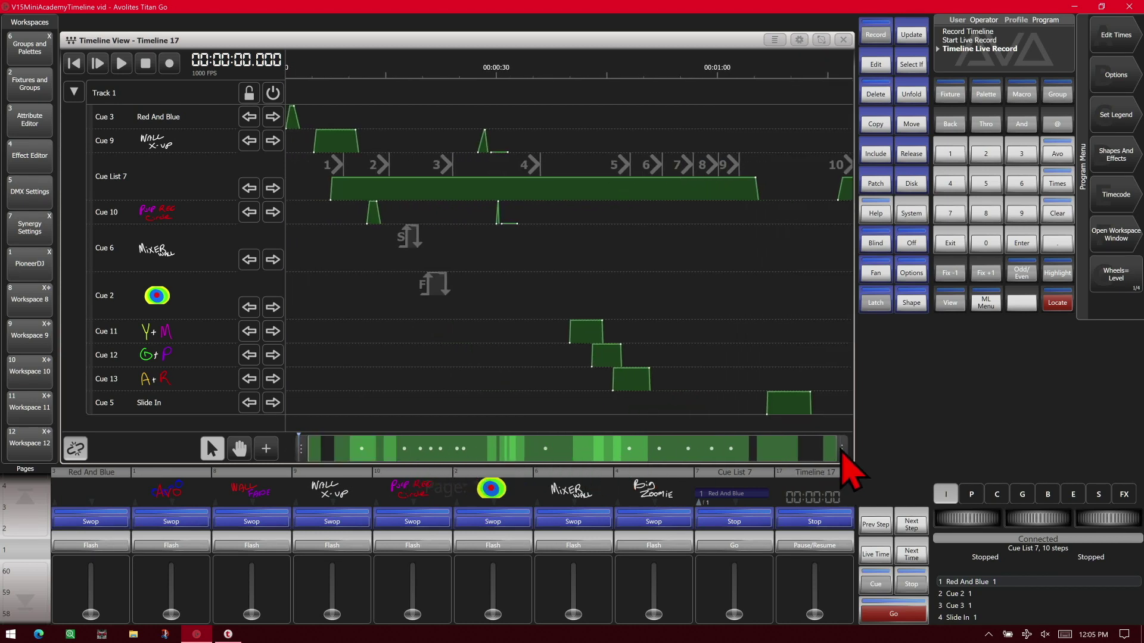
pyautogui.moveTo(843, 467); pyautogui.dragTo(910, 459)
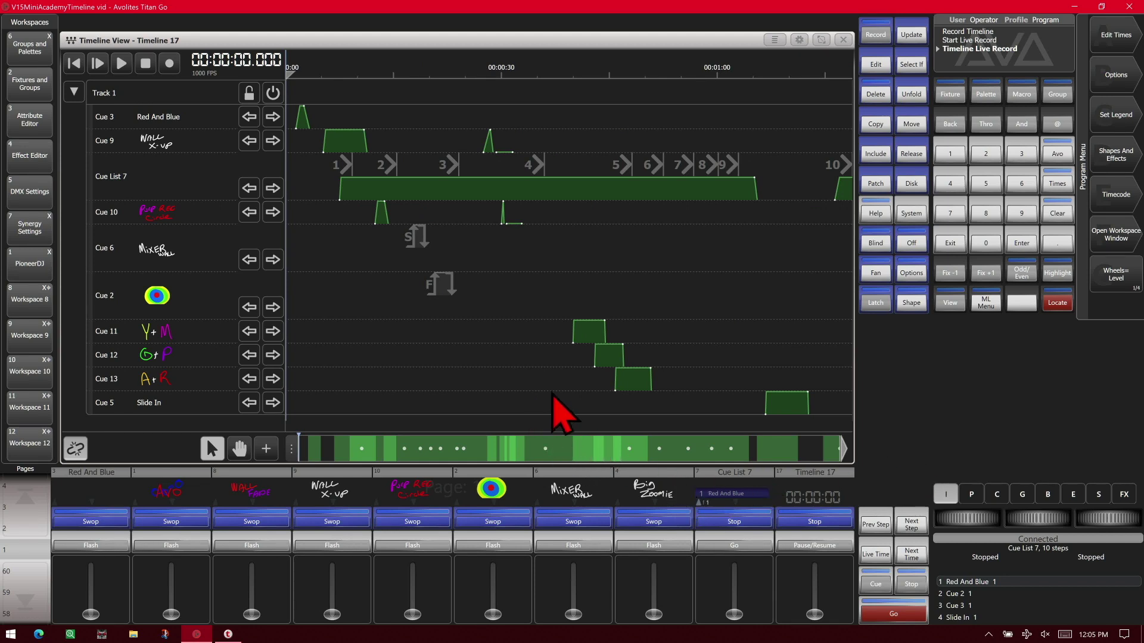
pyautogui.click(73, 94)
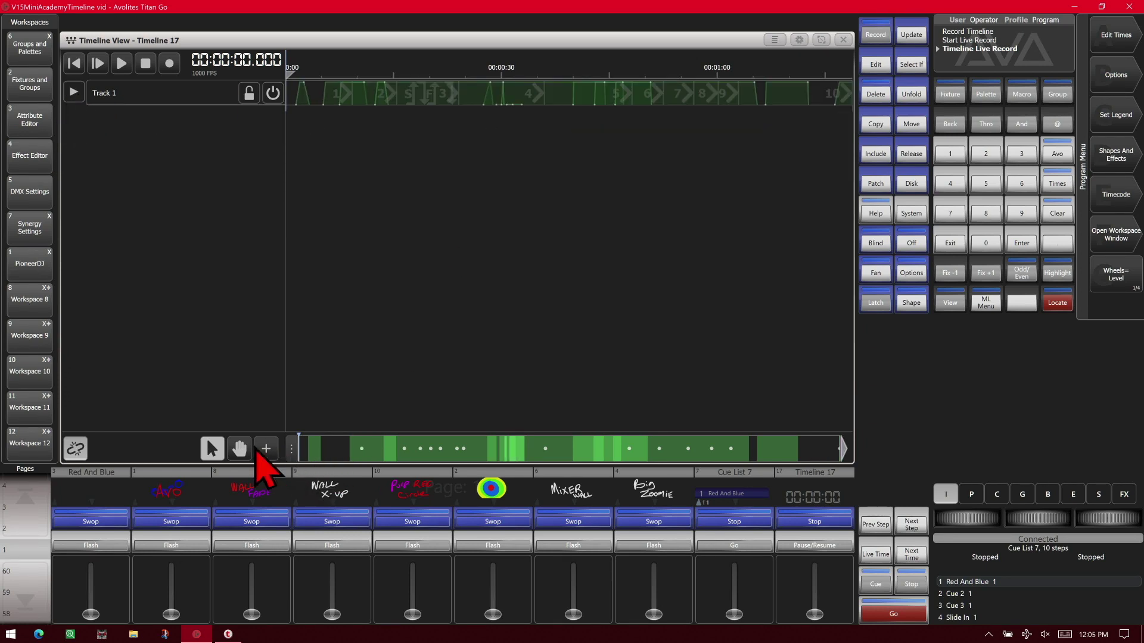
pyautogui.click(258, 452)
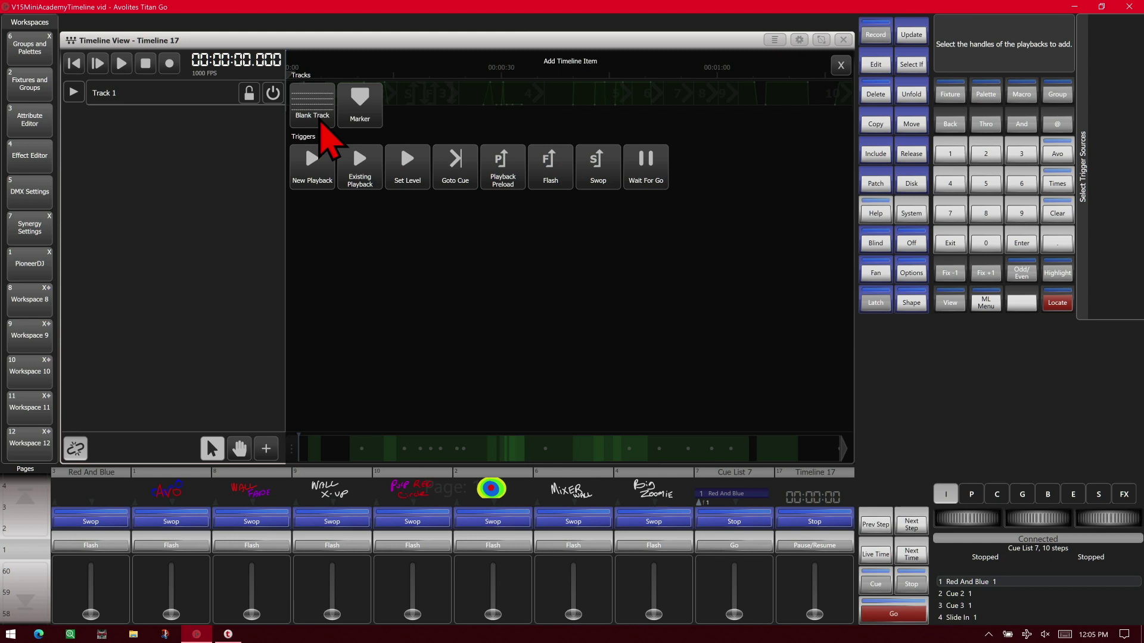
pyautogui.click(329, 143)
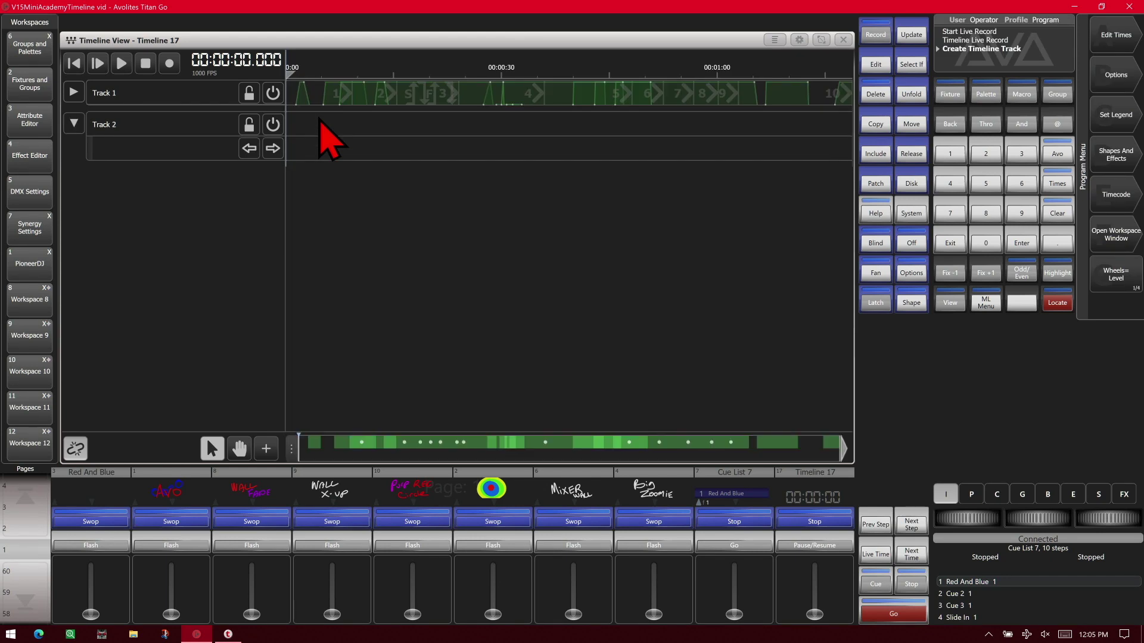
# - Show playback page 2 with the Workspace 11 layout and set up a live record targeting Track 2
pyautogui.click(26, 502)
pyautogui.click(38, 417)
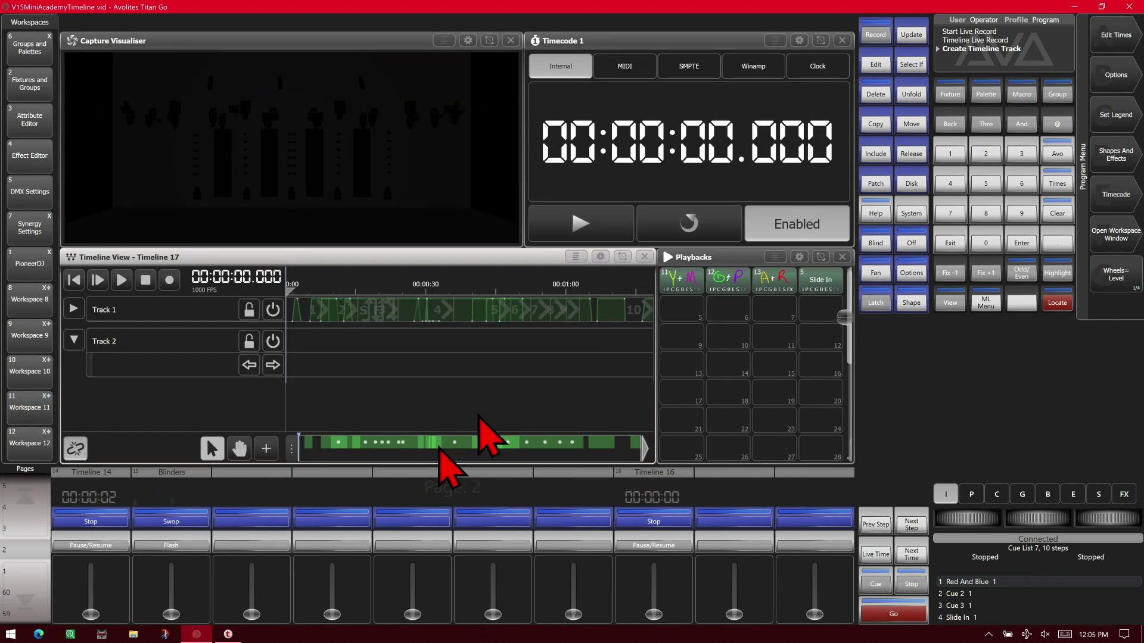
pyautogui.click(169, 280)
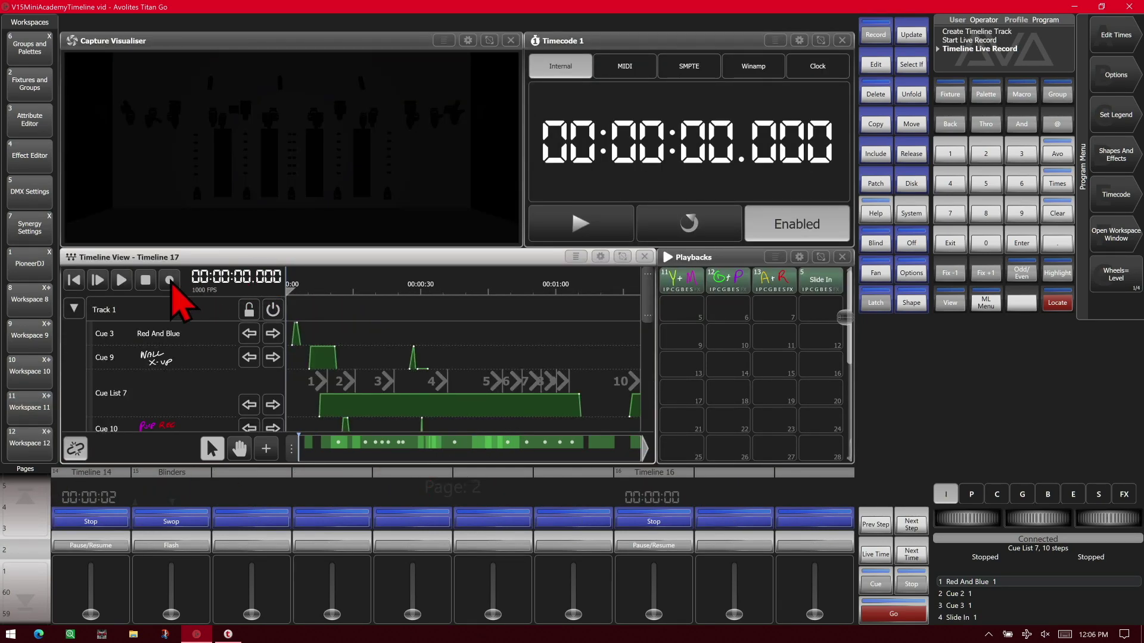
pyautogui.click(170, 280)
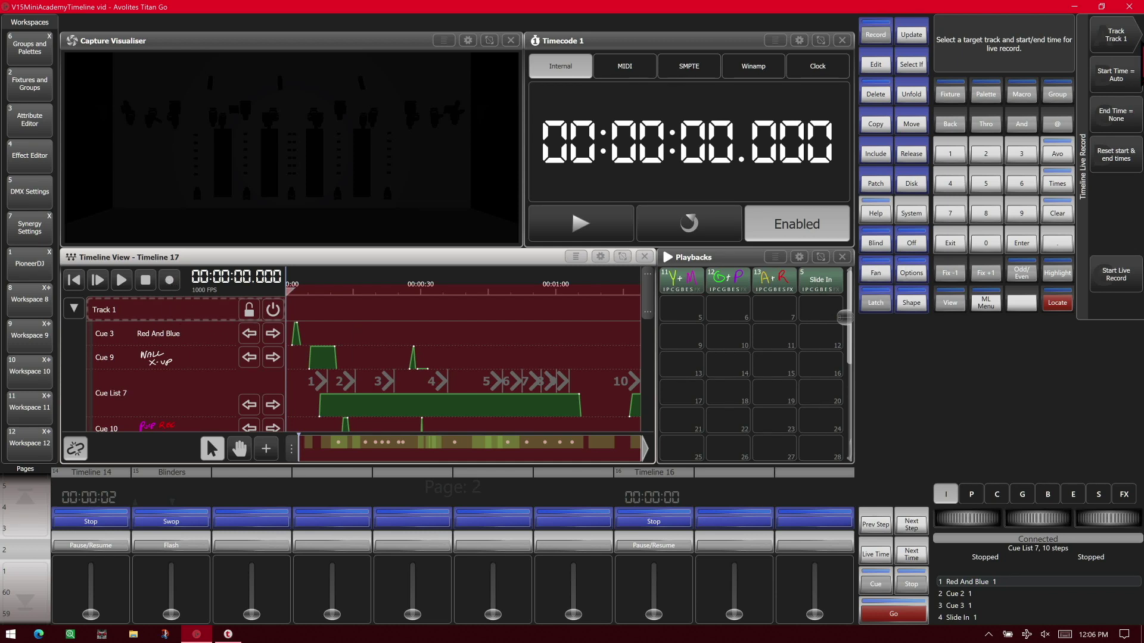
pyautogui.click(1131, 37)
pyautogui.click(1126, 119)
pyautogui.click(1132, 272)
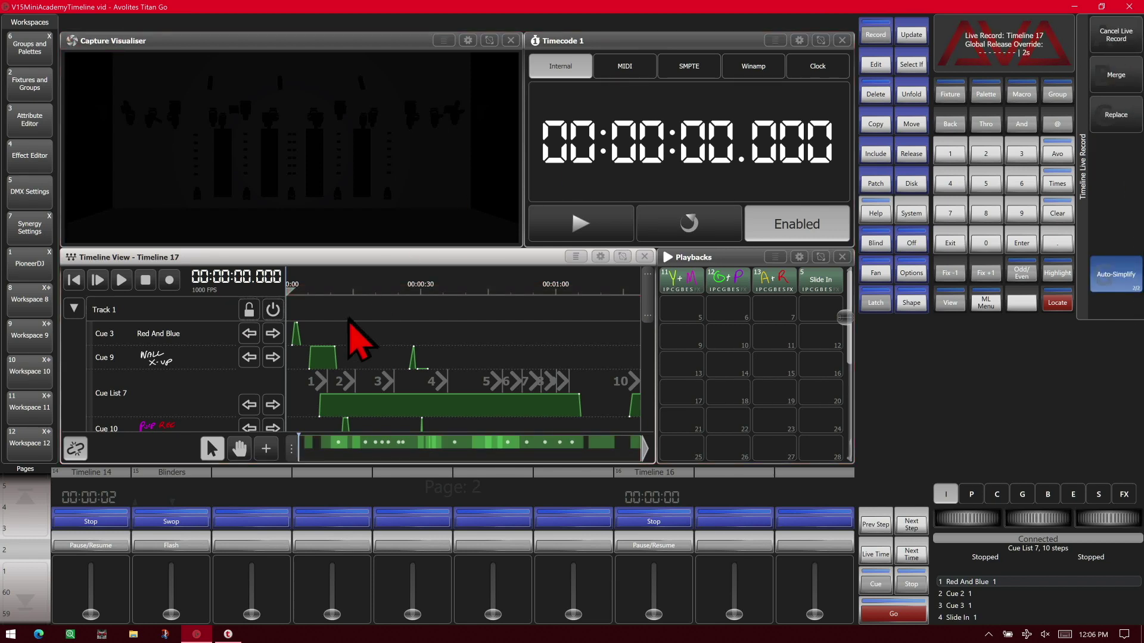
# - Collapse Track 1 and start the timeline running for the live record
pyautogui.click(74, 307)
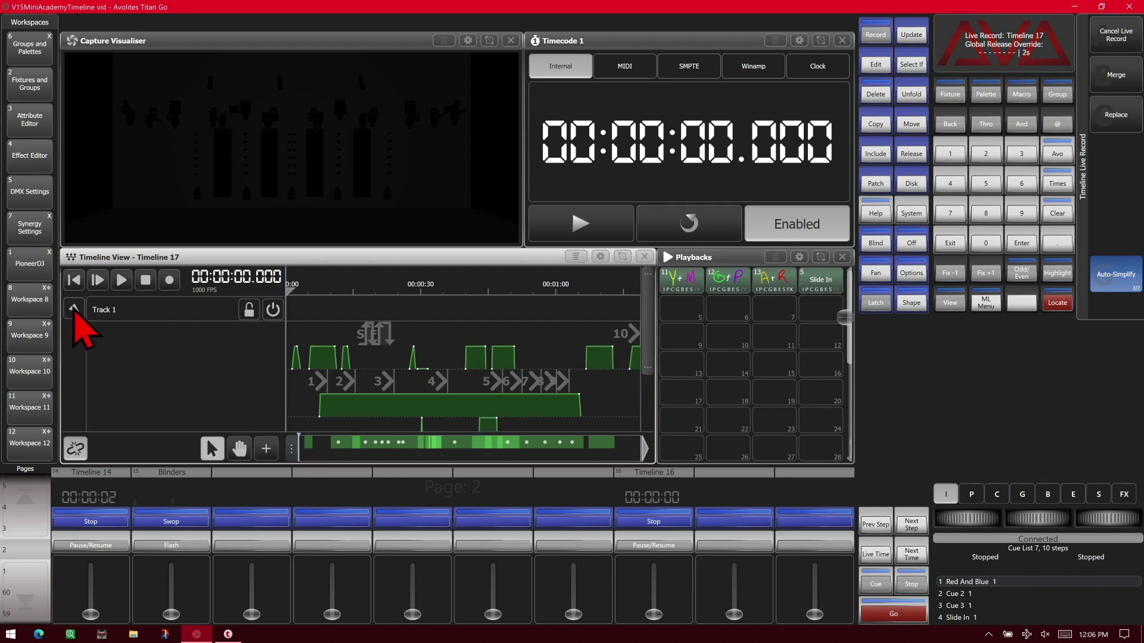
pyautogui.click(74, 307)
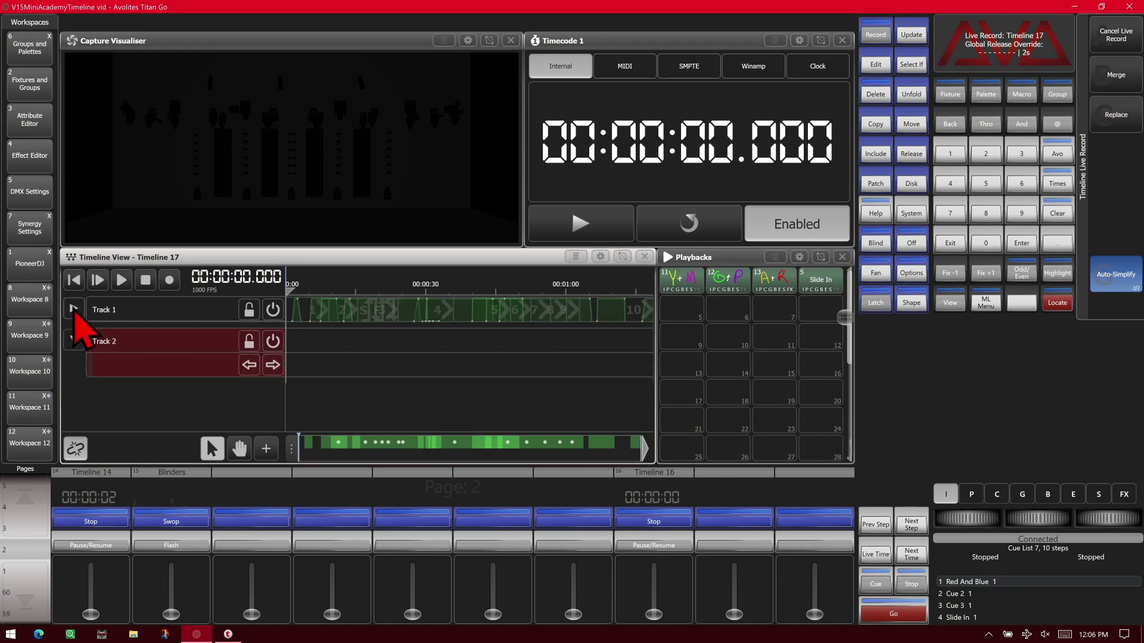
pyautogui.click(122, 280)
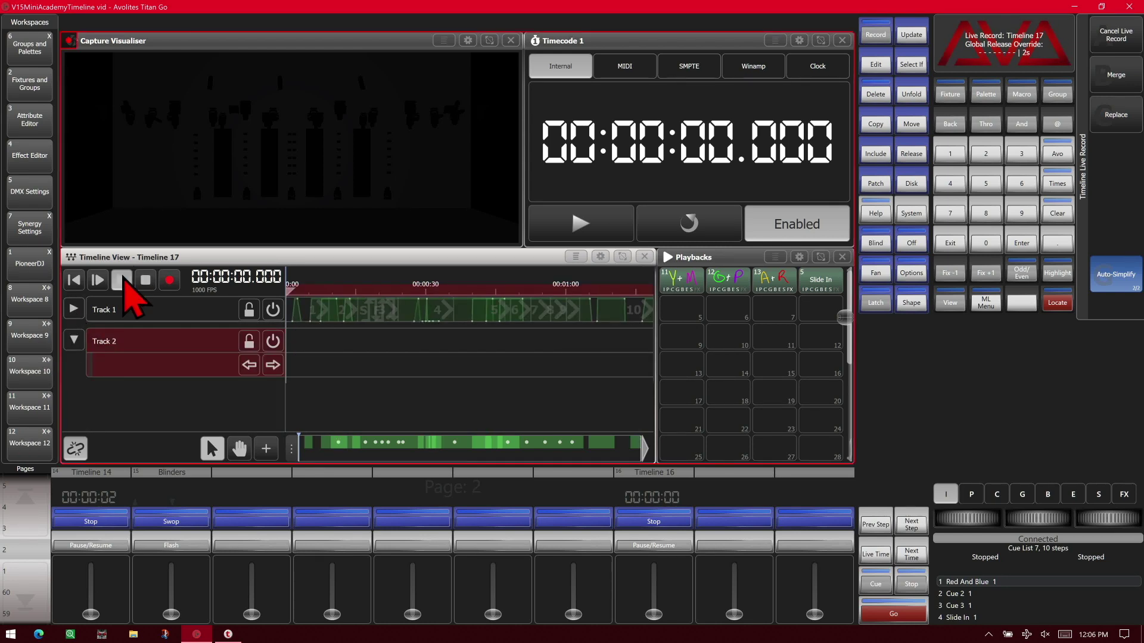
# - Live record the Blinders playback onto Track 2 with fader moves, several flashes, a swop and a rise to full and back down
pyautogui.moveTo(172, 614); pyautogui.dragTo(194, 549)
pyautogui.click(200, 543)
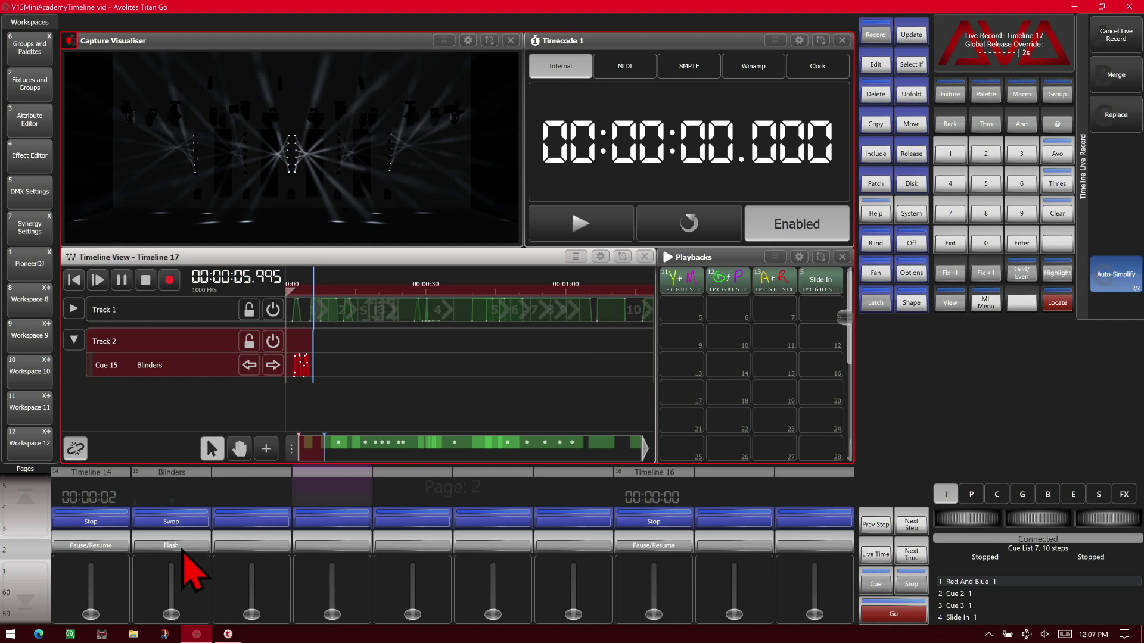
pyautogui.click(184, 544)
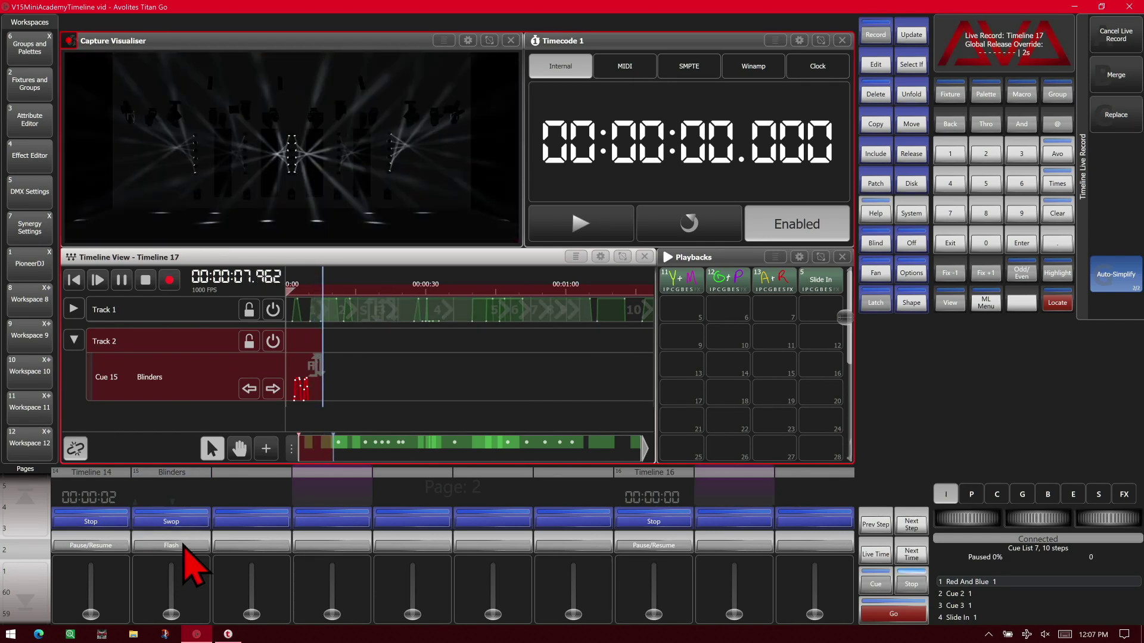
pyautogui.click(185, 544)
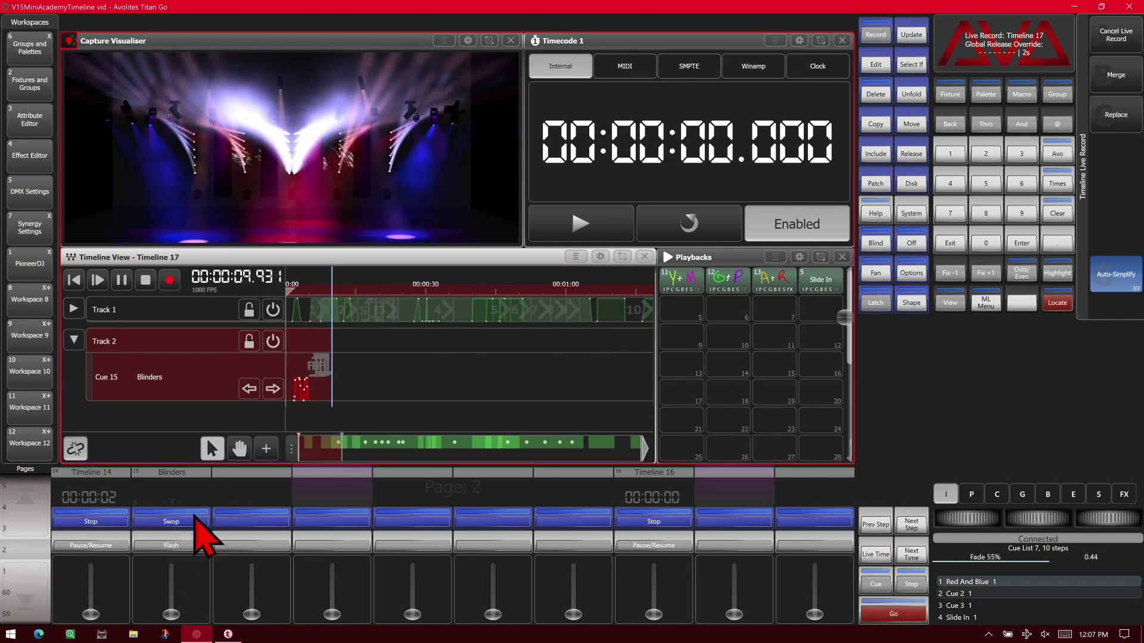
pyautogui.click(195, 518)
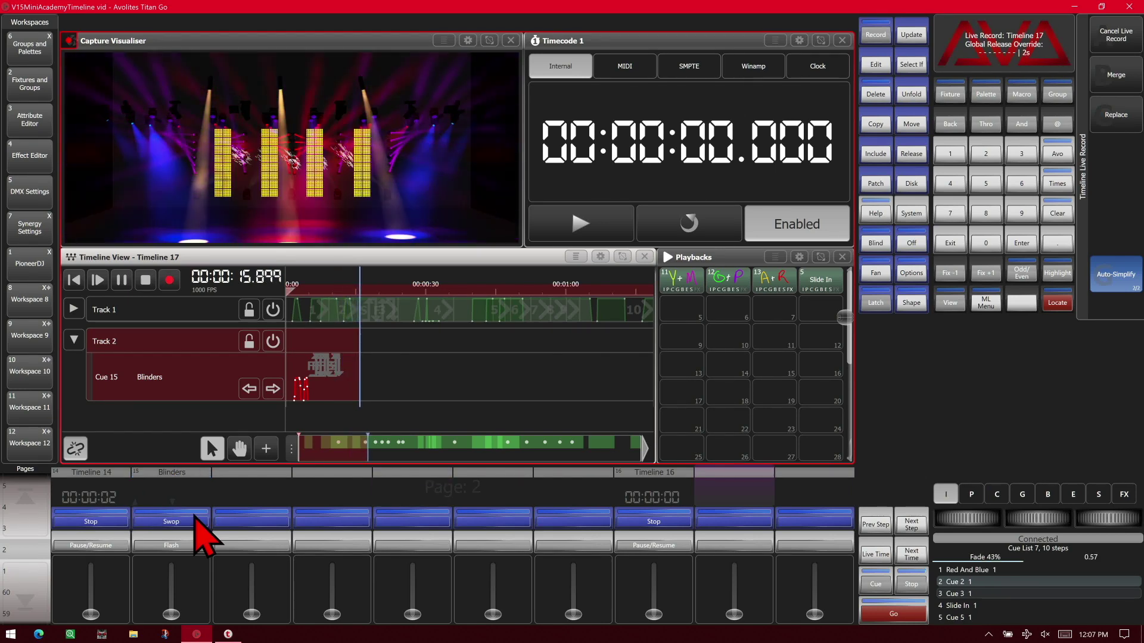
pyautogui.moveTo(171, 613); pyautogui.dragTo(171, 529)
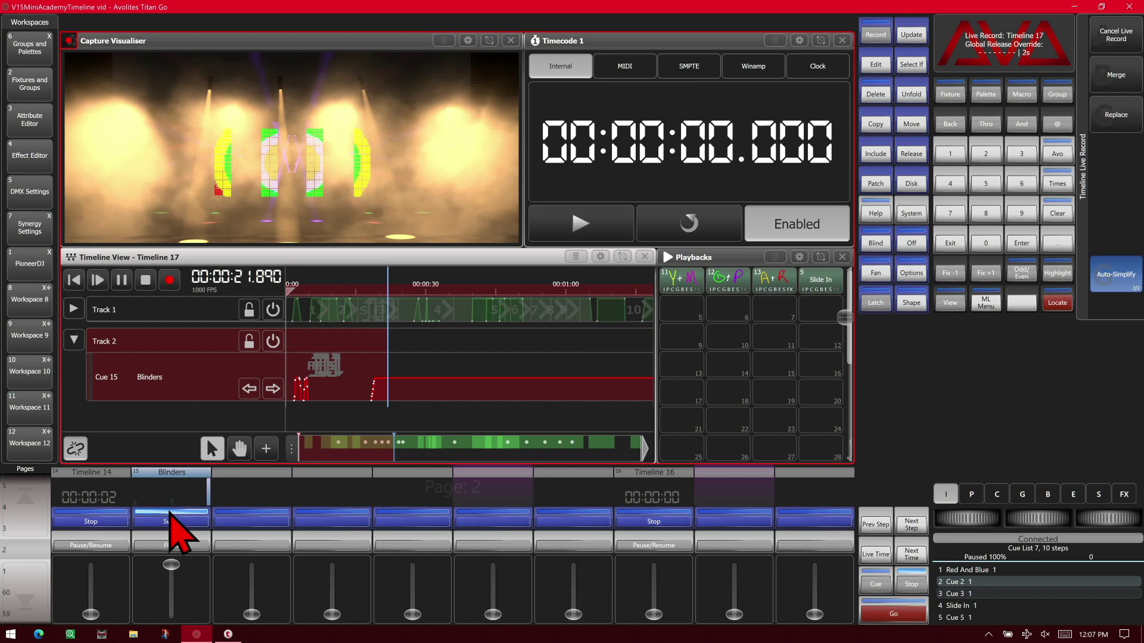
pyautogui.moveTo(170, 511); pyautogui.dragTo(314, 596)
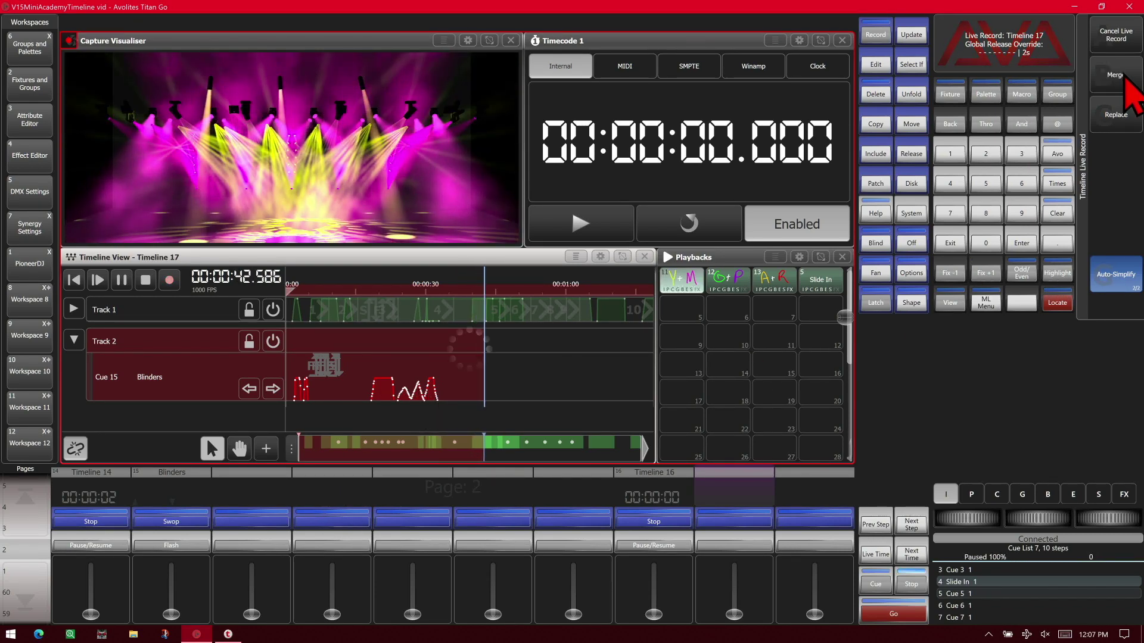
# - Merge the live recording into Track 2, stop the timeline and collapse that track
pyautogui.click(1126, 76)
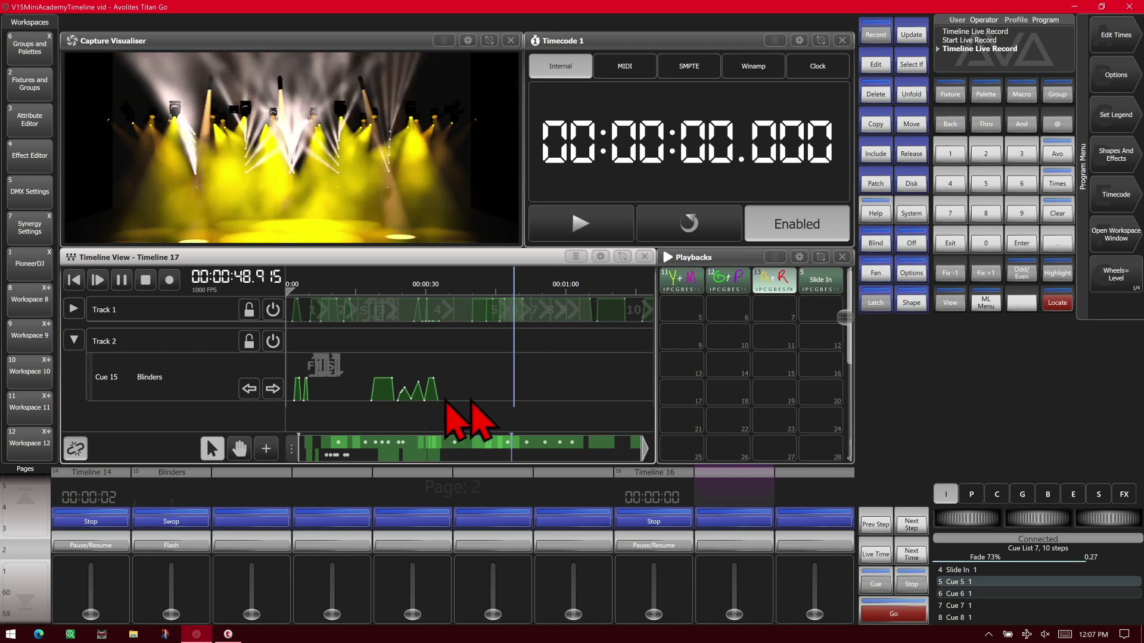
pyautogui.click(147, 280)
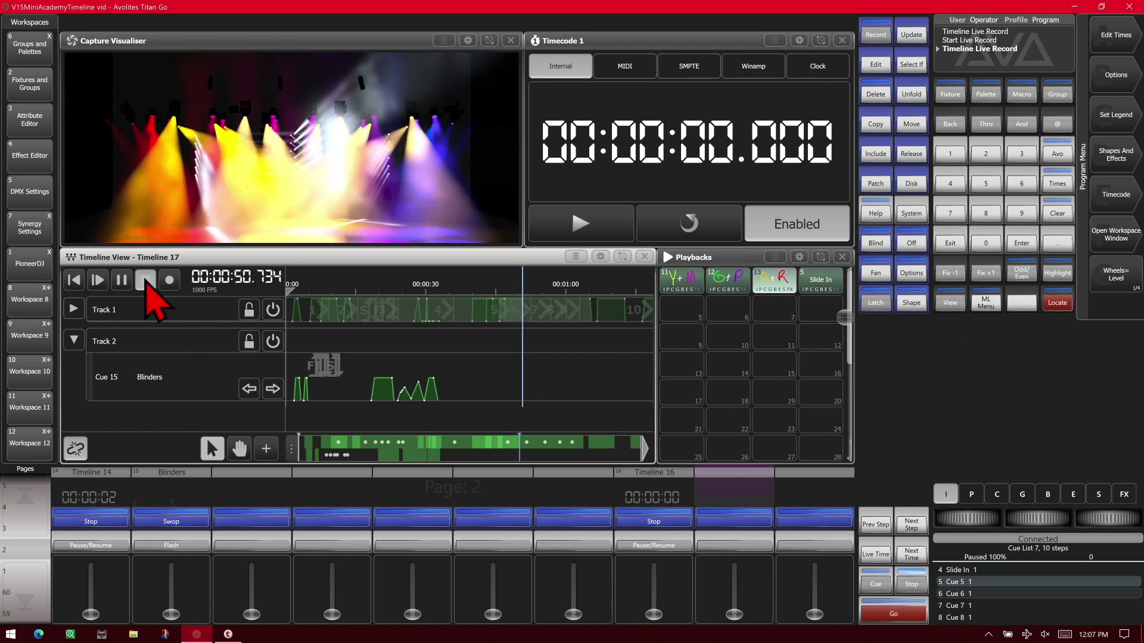
pyautogui.click(146, 280)
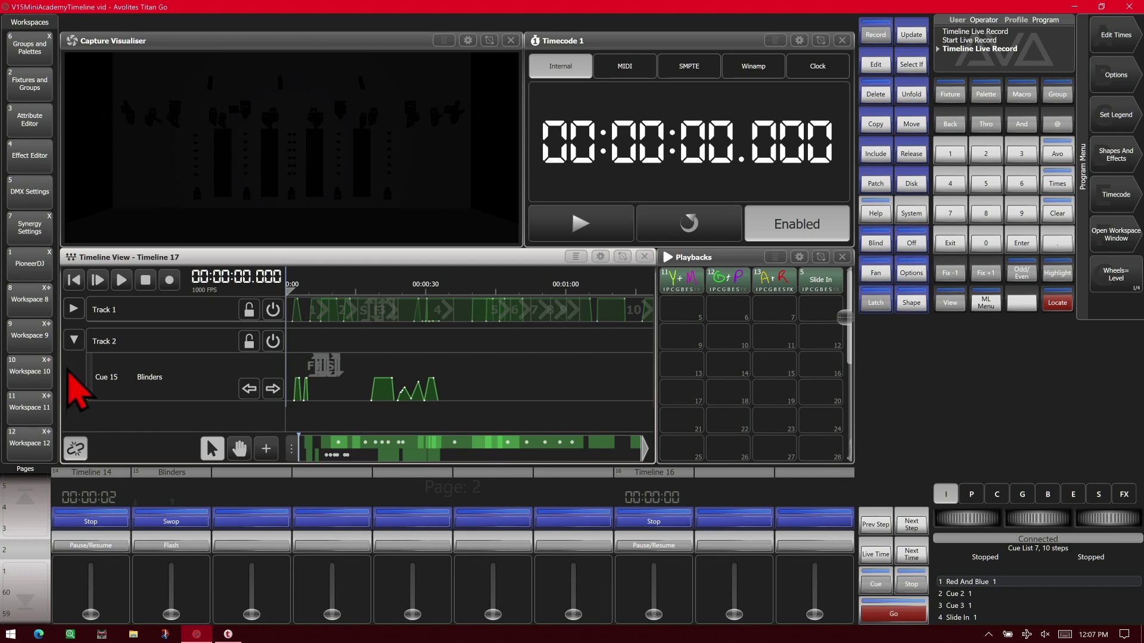
pyautogui.click(73, 341)
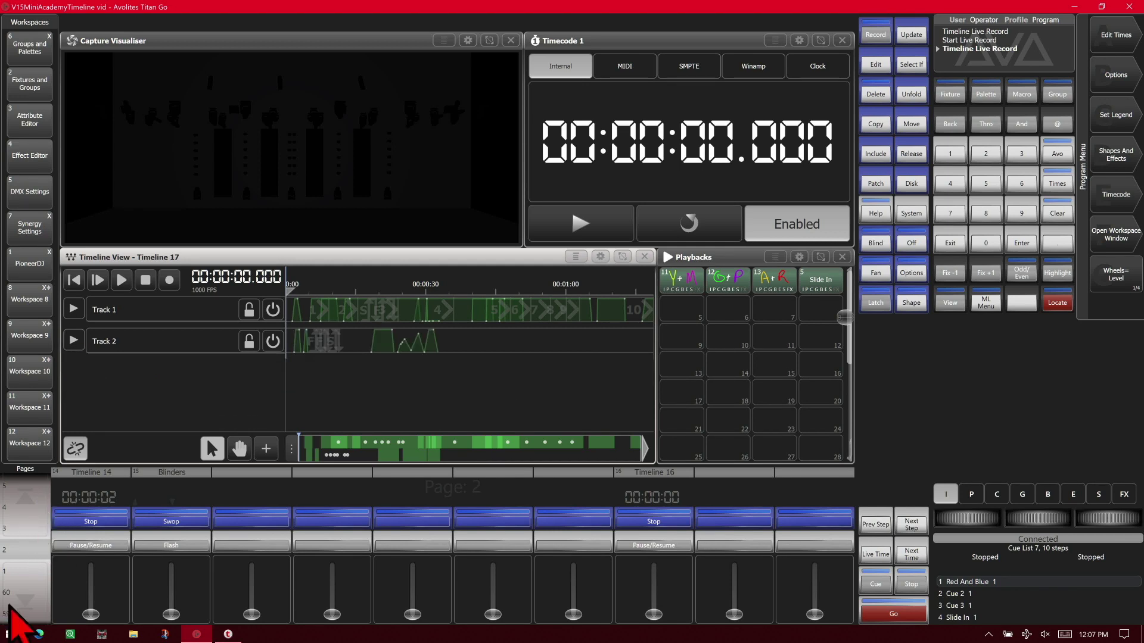
# - Return to playback page 1 and start a live record of Timeline 17 targeting a new track
pyautogui.moveTo(27, 587)
pyautogui.mouseDown()
pyautogui.moveTo(39, 519)
pyautogui.moveTo(24, 586)
pyautogui.mouseUp()
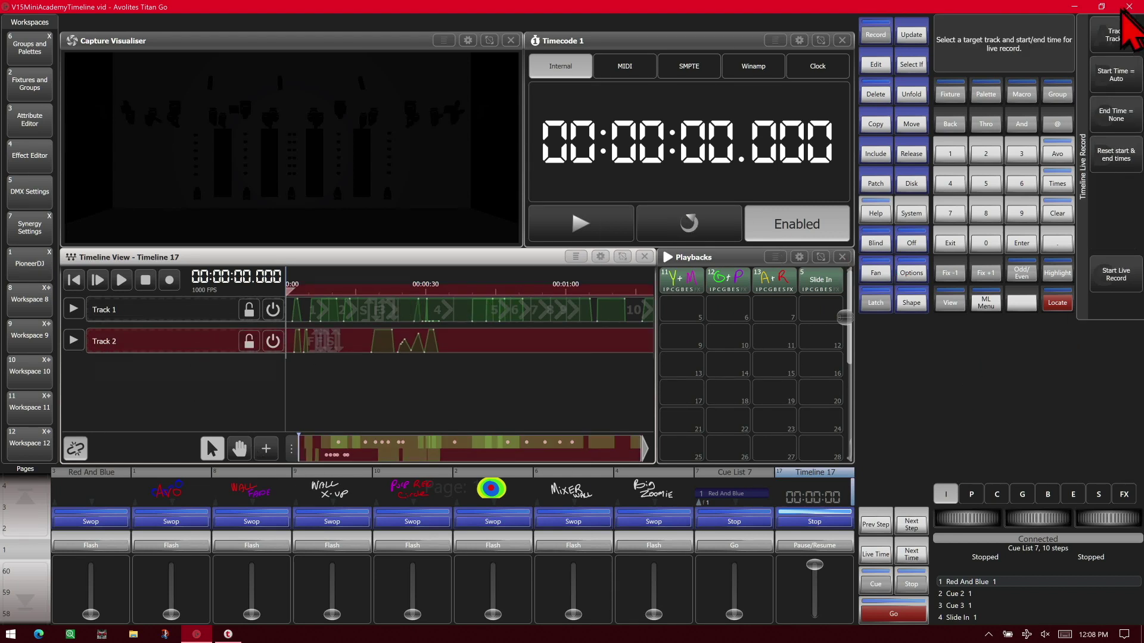
pyautogui.click(1118, 38)
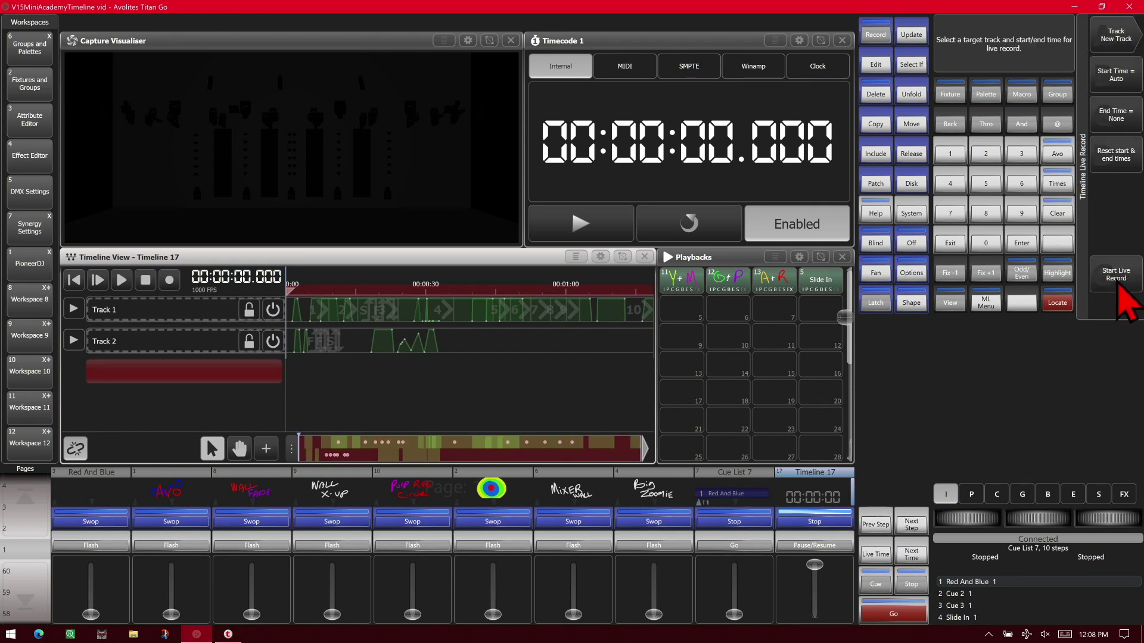
pyautogui.click(1116, 276)
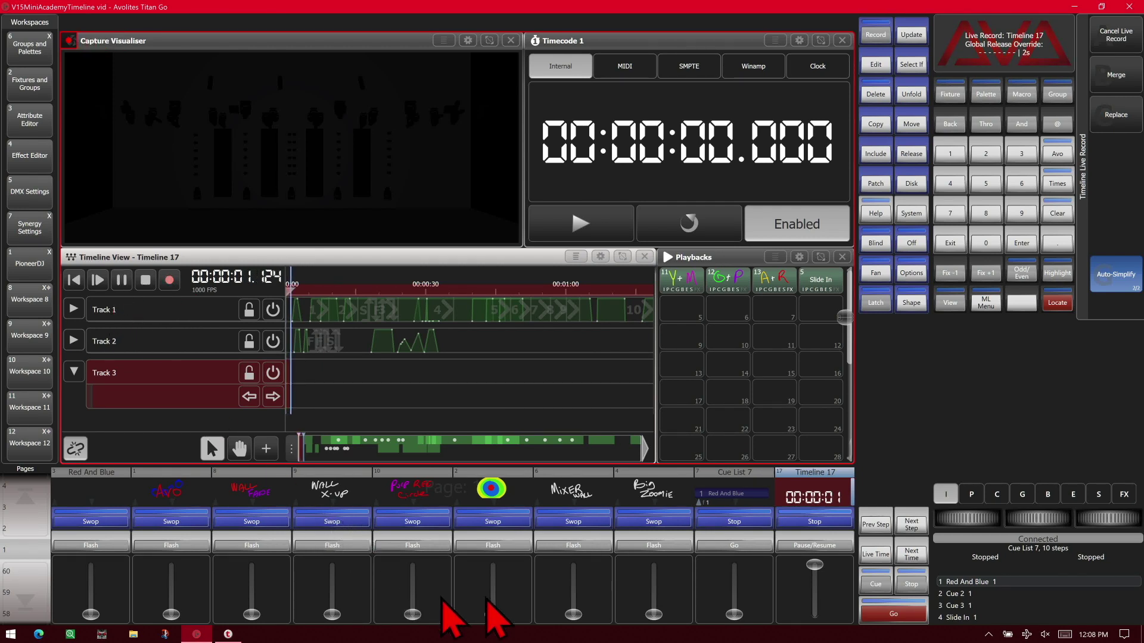
# - Record fader moves of the Big Zoomie playback, merge them with Auto-Simplify turned off, and stop the timeline
pyautogui.moveTo(654, 613); pyautogui.dragTo(695, 565)
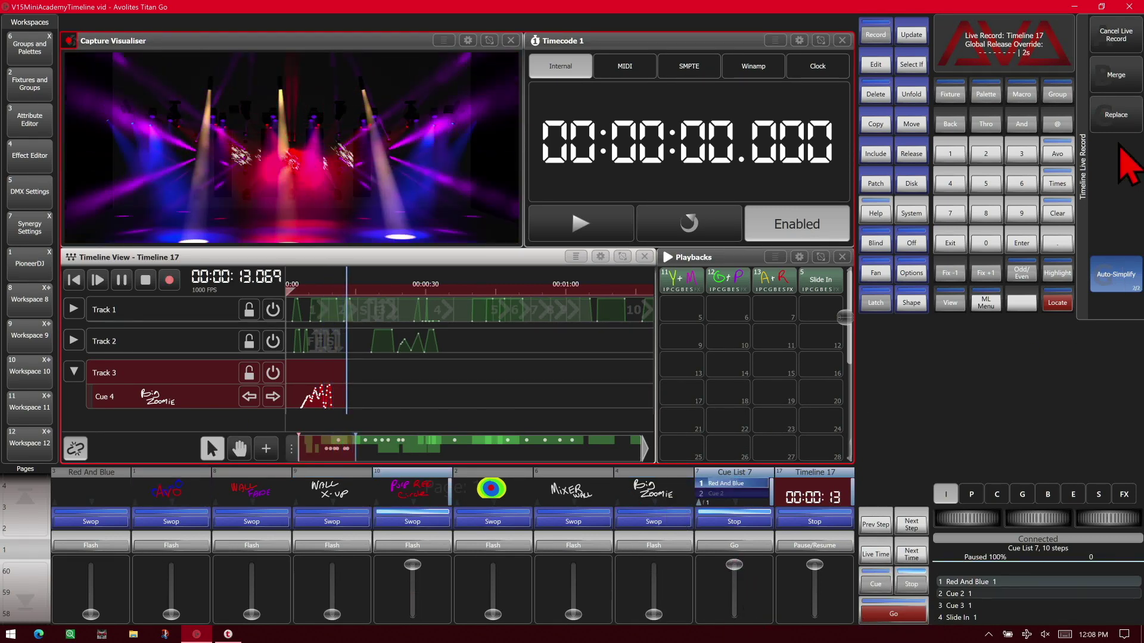
pyautogui.click(1105, 288)
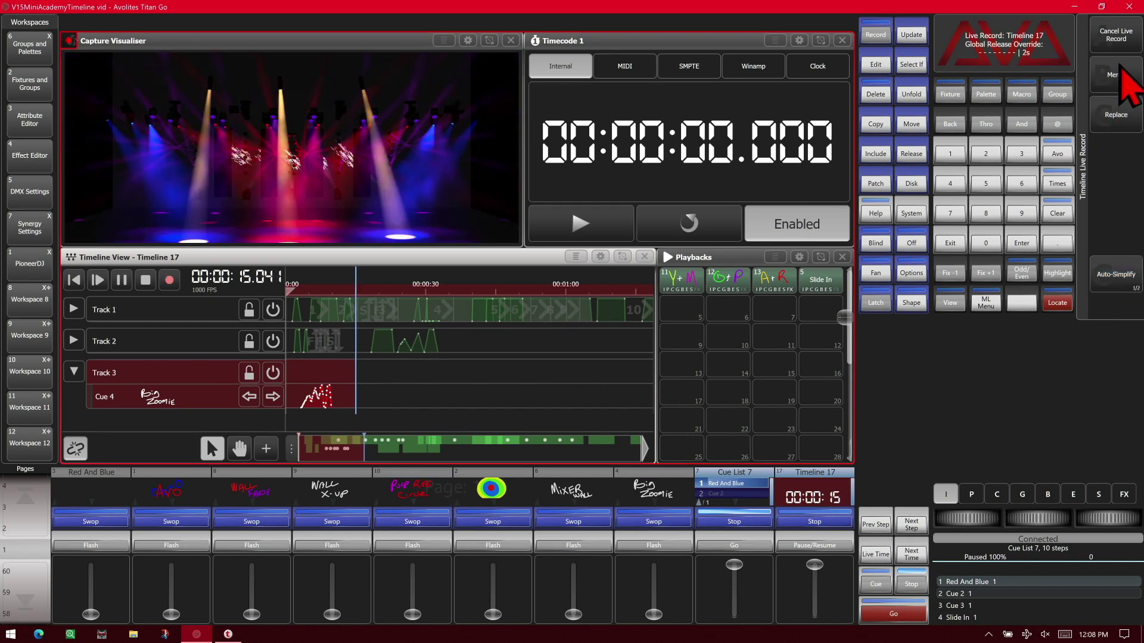
pyautogui.click(1121, 78)
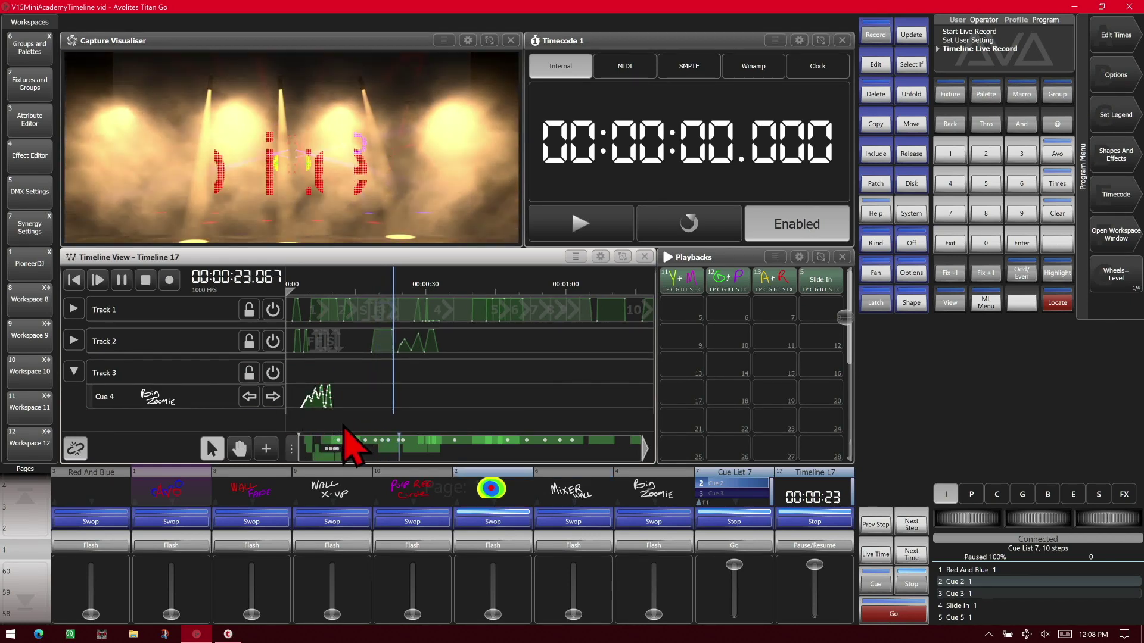
pyautogui.click(145, 281)
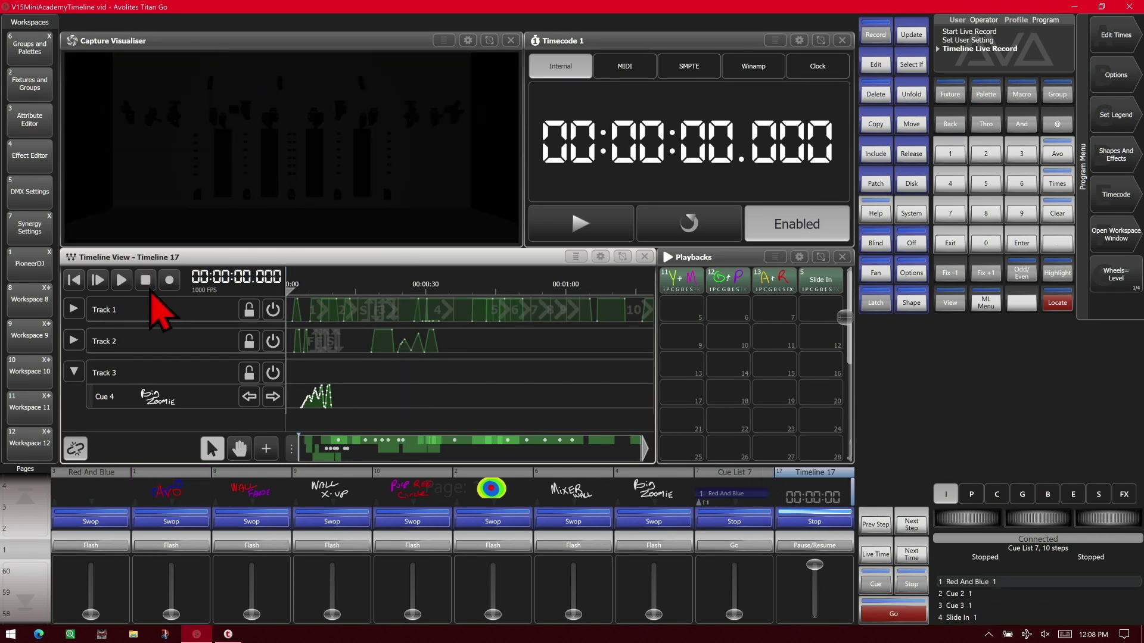
# - Link the timeline to timecode, run it from the SMPTE source, and switch the source back to Internal
pyautogui.click(82, 458)
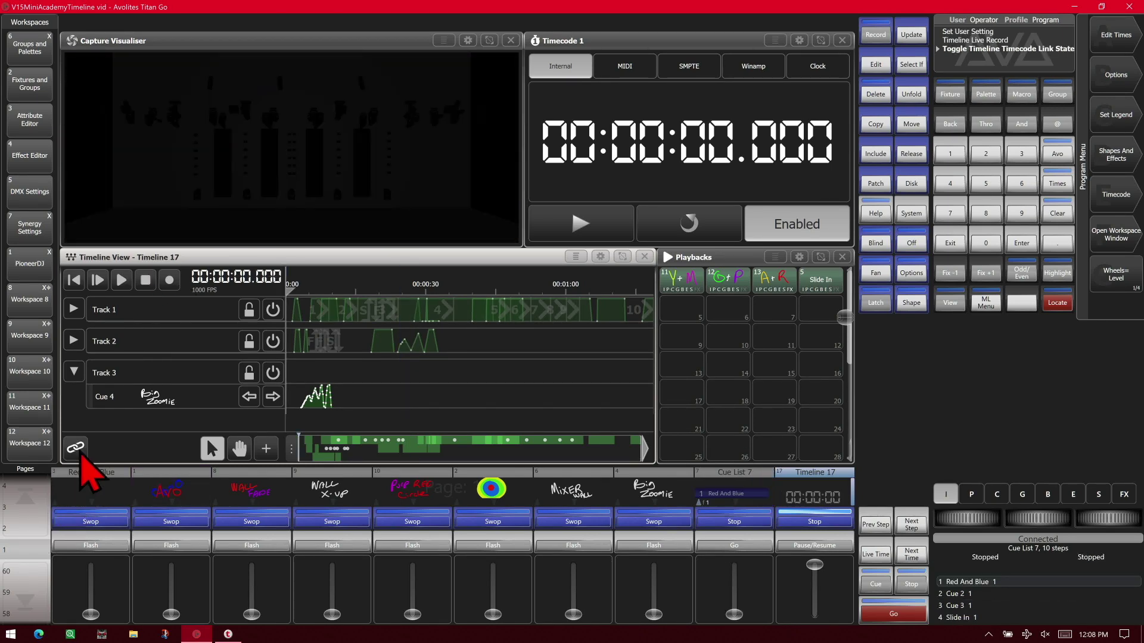
pyautogui.click(691, 68)
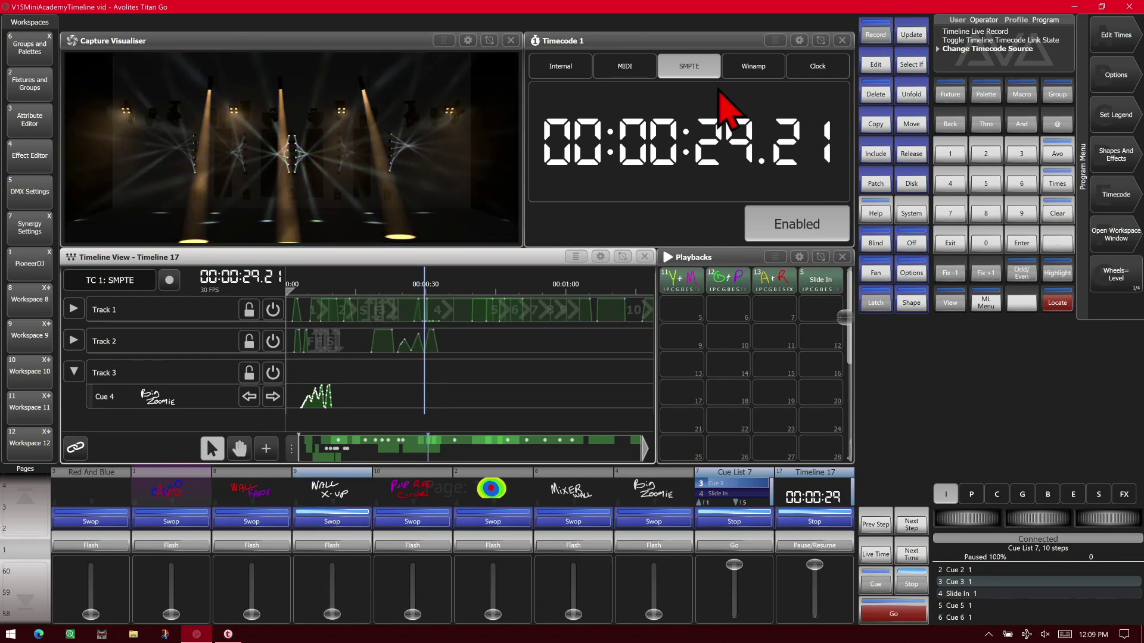
pyautogui.click(619, 68)
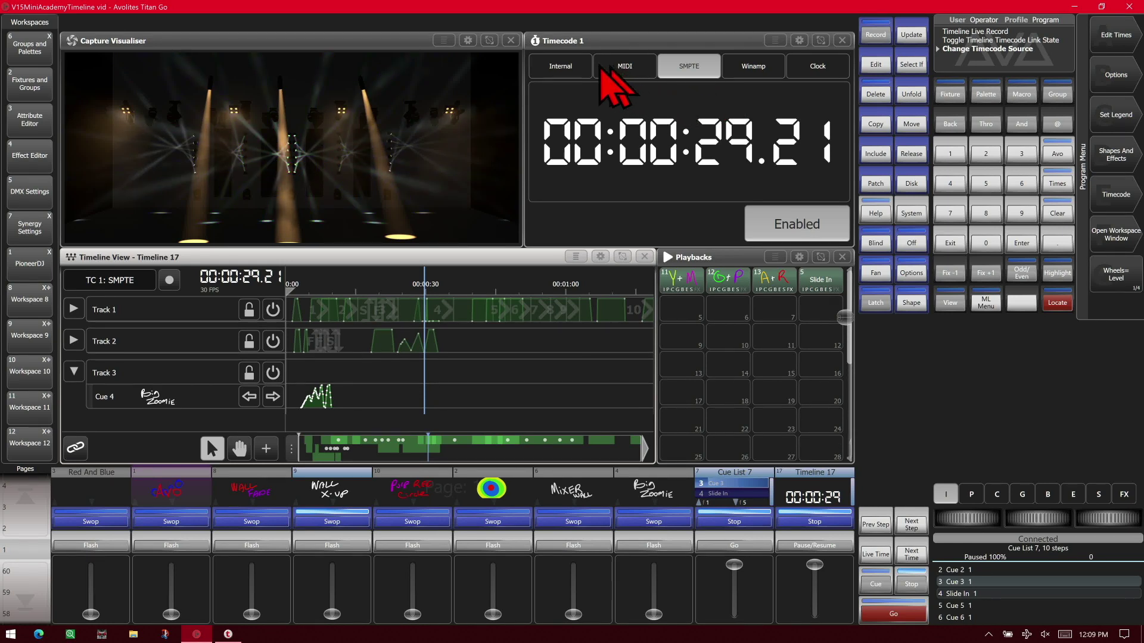
pyautogui.click(562, 71)
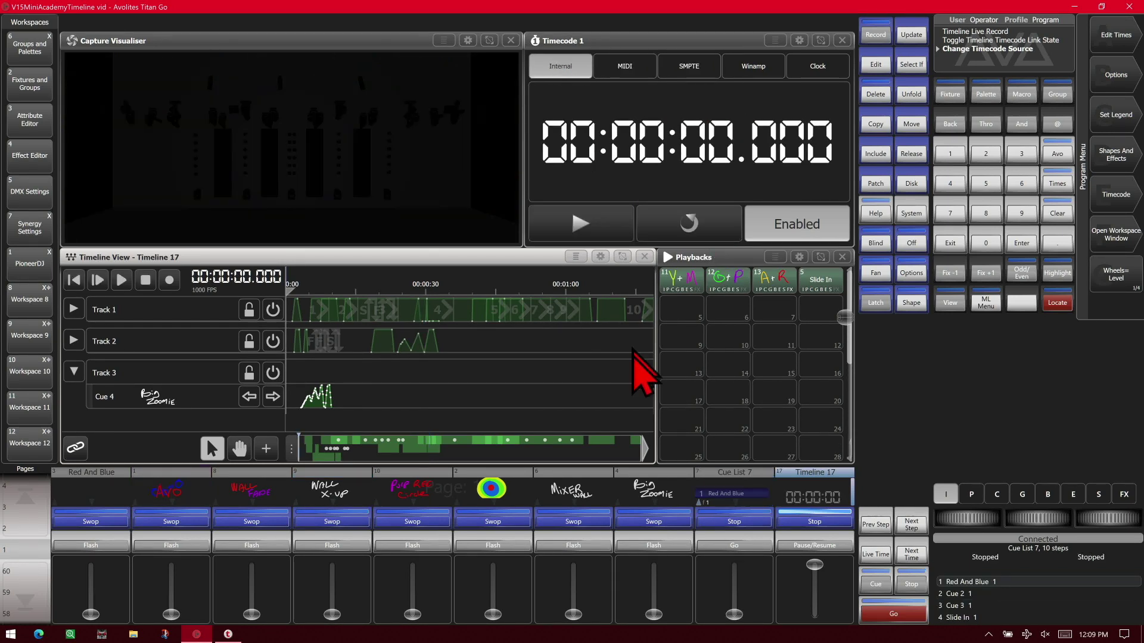
# - Enlarge the Timeline View window to fill the whole workspace area and lock Track 3 and Track 1
pyautogui.click(600, 257)
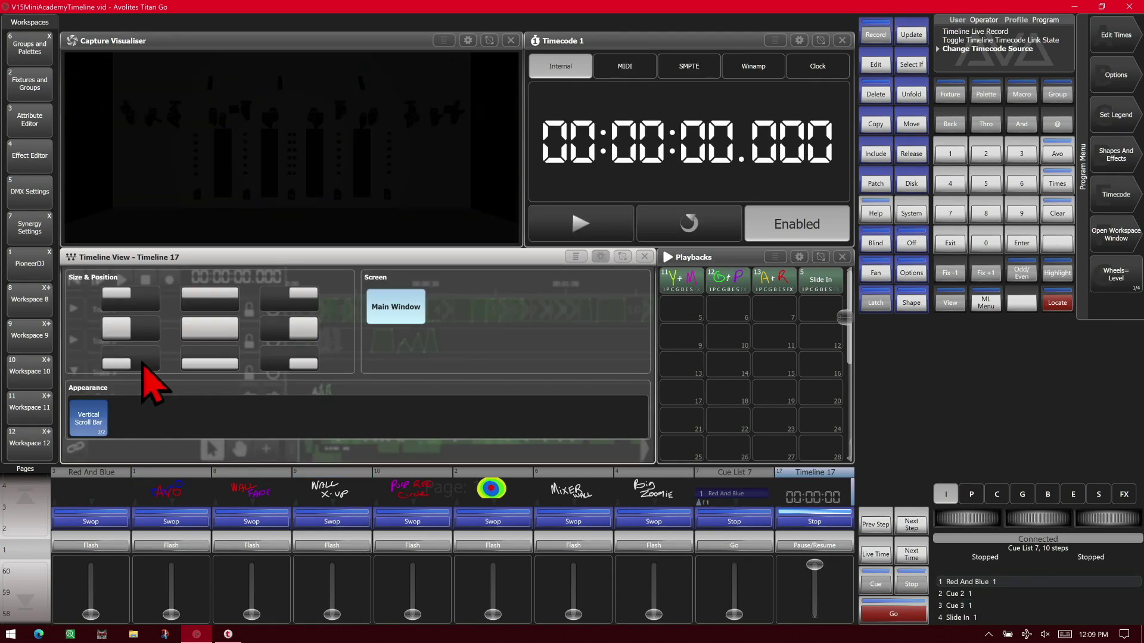
pyautogui.click(200, 334)
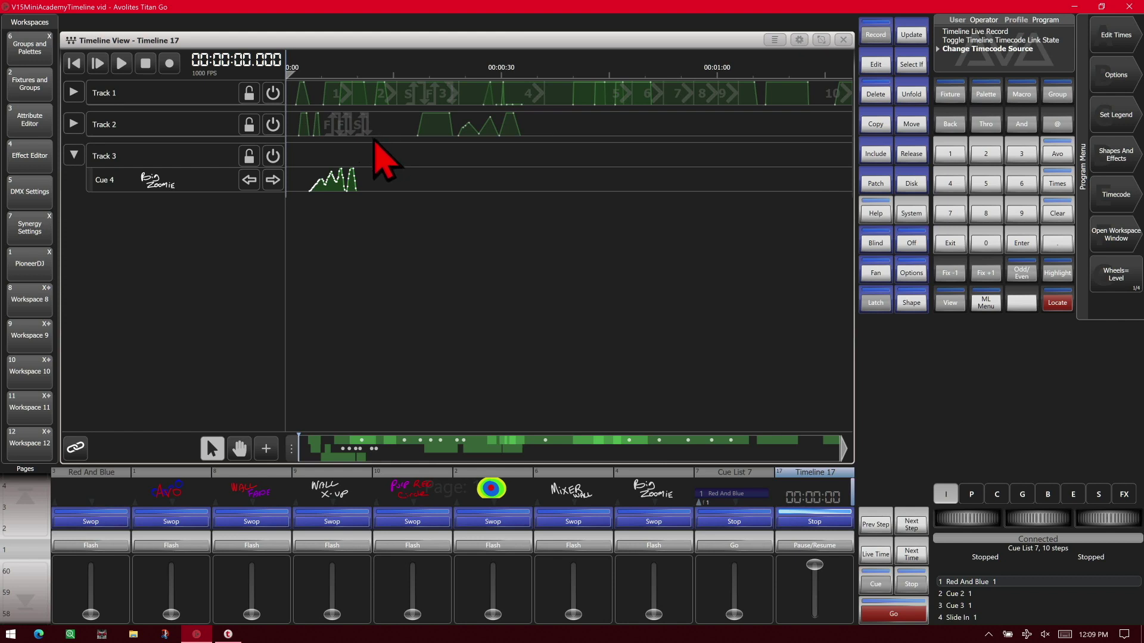
pyautogui.click(73, 154)
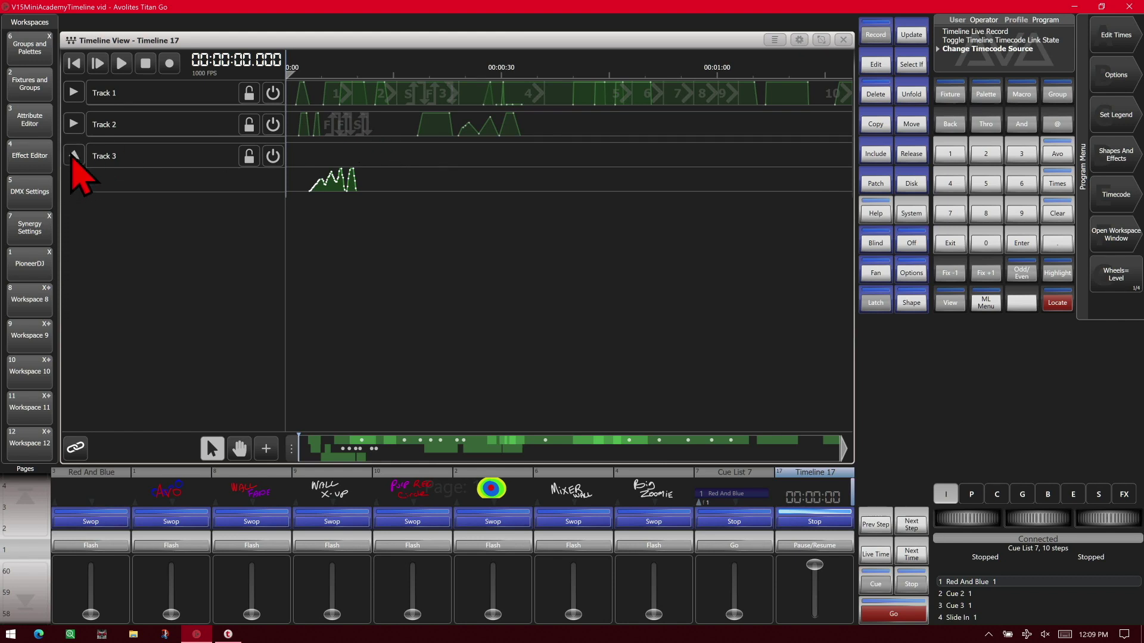
pyautogui.click(249, 156)
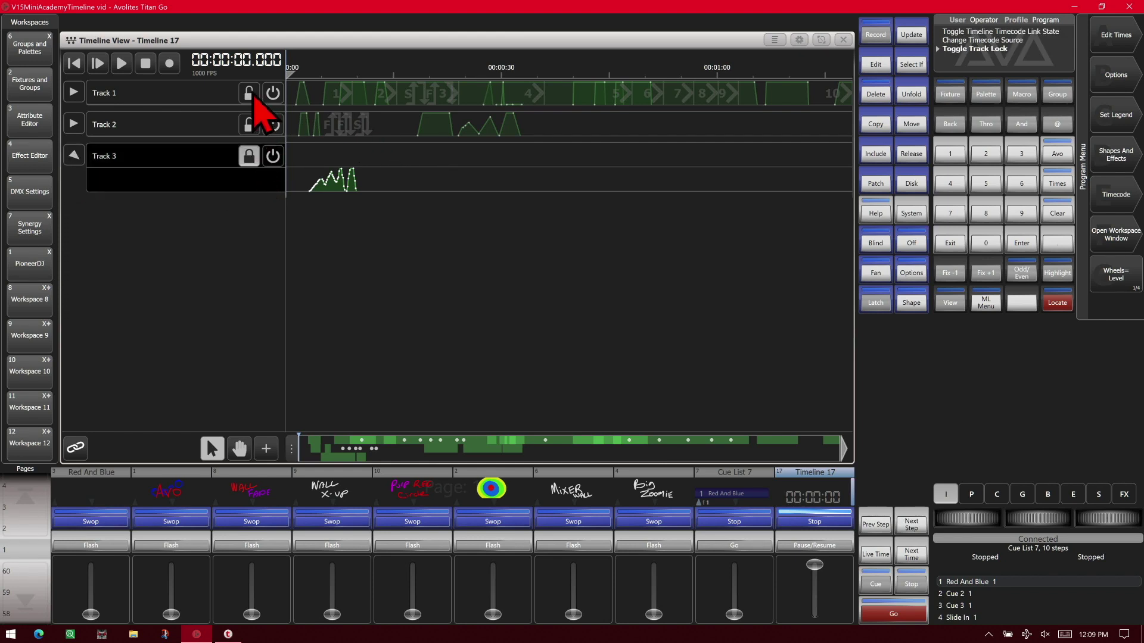
pyautogui.click(249, 93)
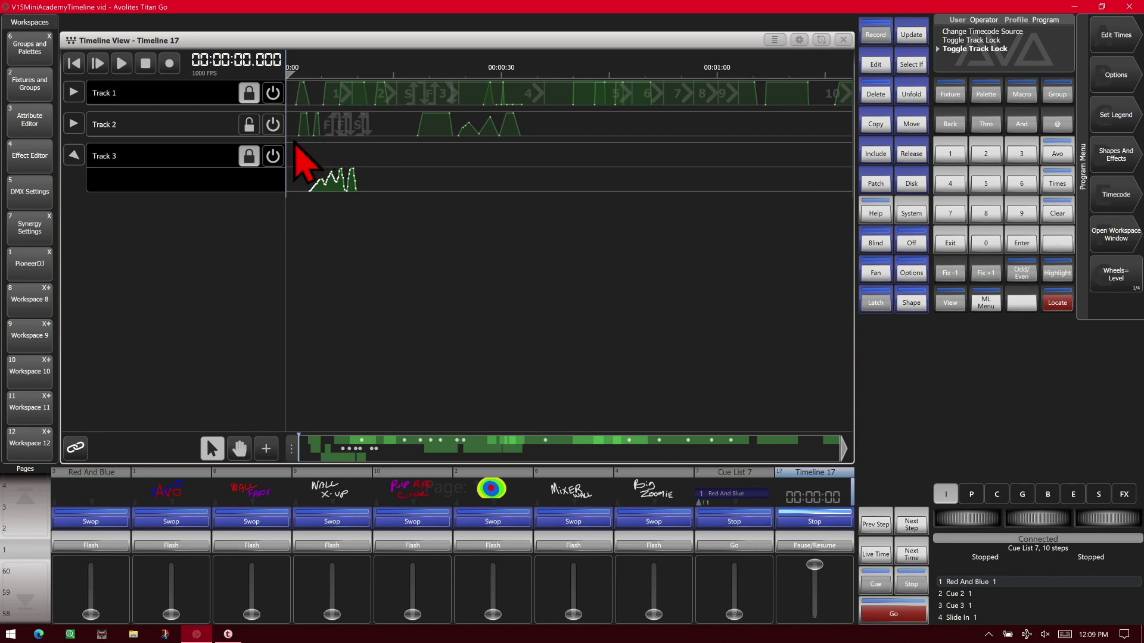
# - Expand Track 2 and shift the whole Blinders swop event, start and end together, so that it begins at about 15.6 seconds
pyautogui.click(73, 124)
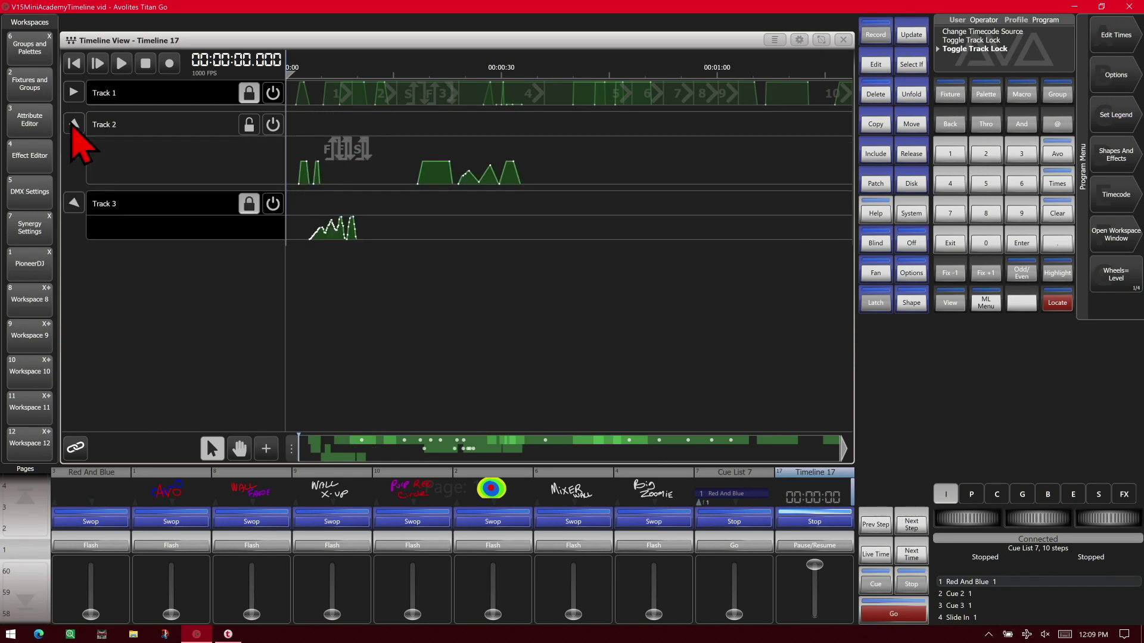
pyautogui.click(74, 124)
pyautogui.click(74, 124)
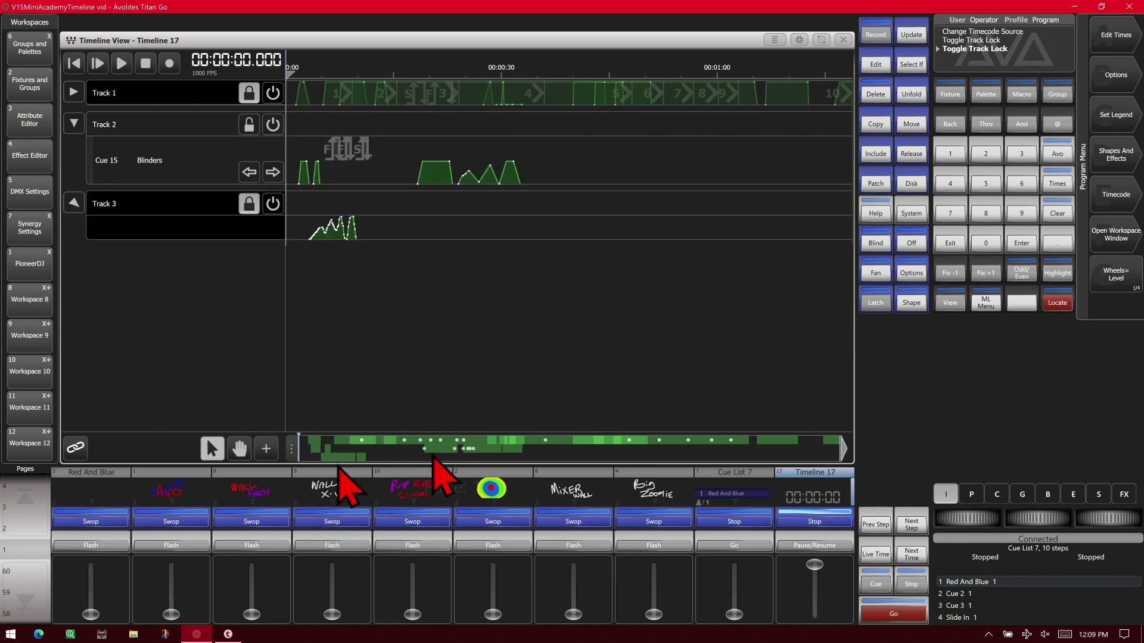
pyautogui.moveTo(355, 451); pyautogui.dragTo(327, 442)
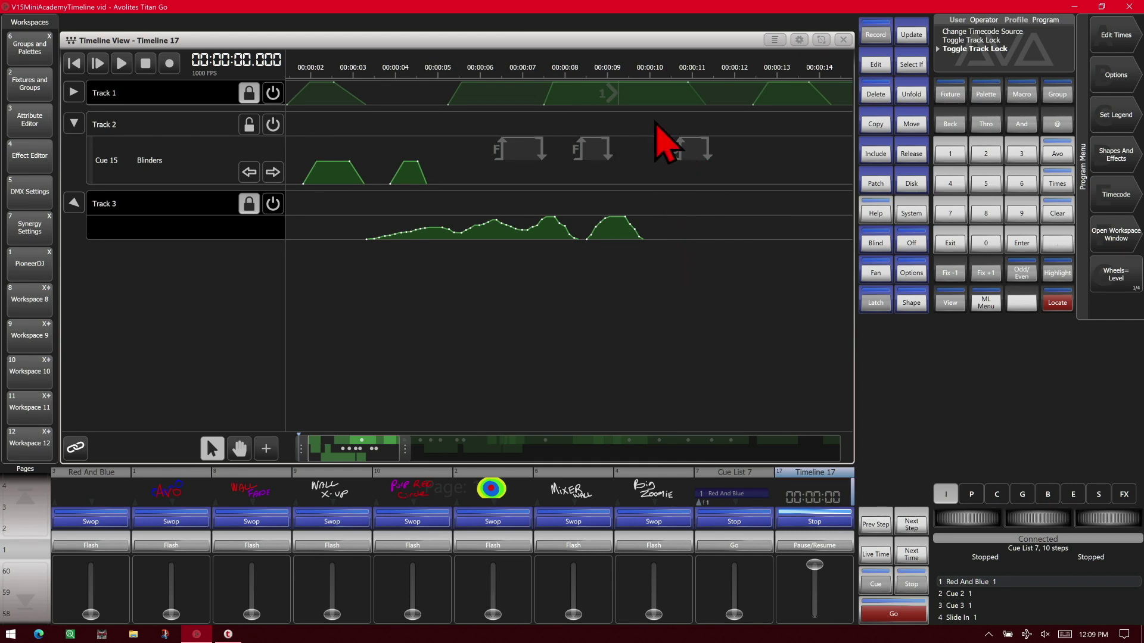
pyautogui.click(679, 149)
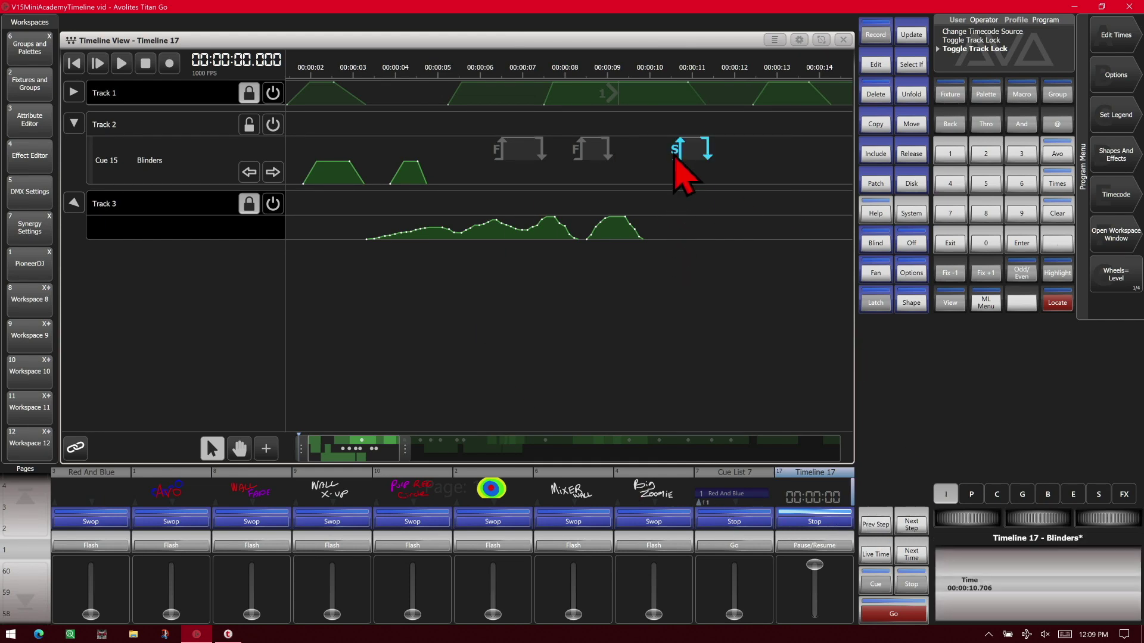
pyautogui.moveTo(676, 158); pyautogui.dragTo(780, 158)
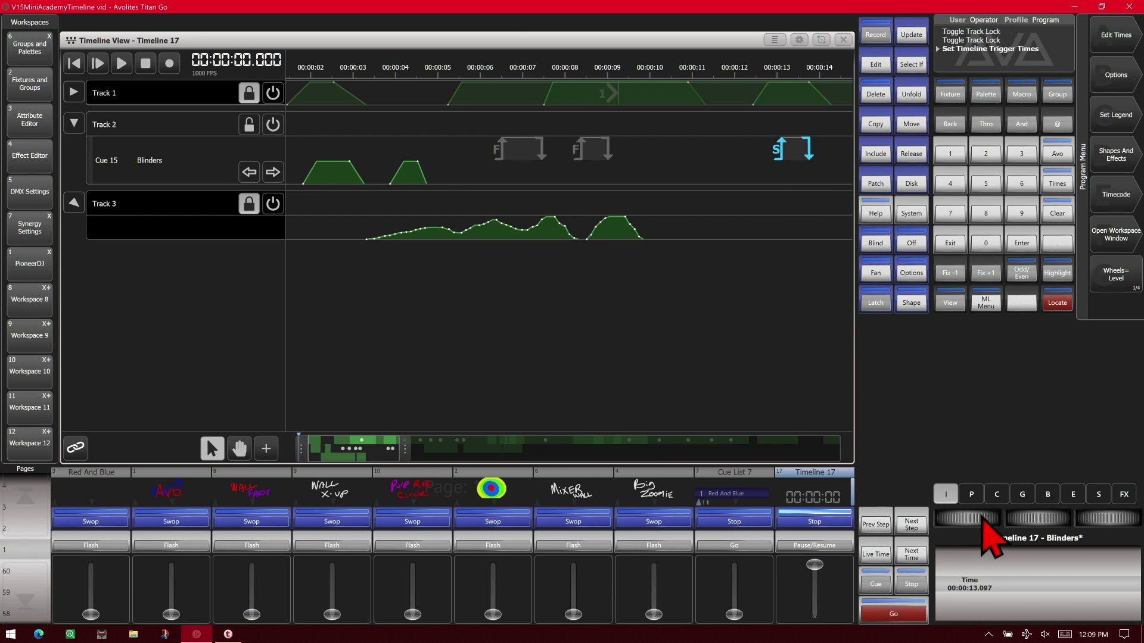
pyautogui.moveTo(982, 519)
pyautogui.mouseDown()
pyautogui.moveTo(955, 518)
pyautogui.moveTo(994, 536)
pyautogui.mouseUp()
pyautogui.click(643, 179)
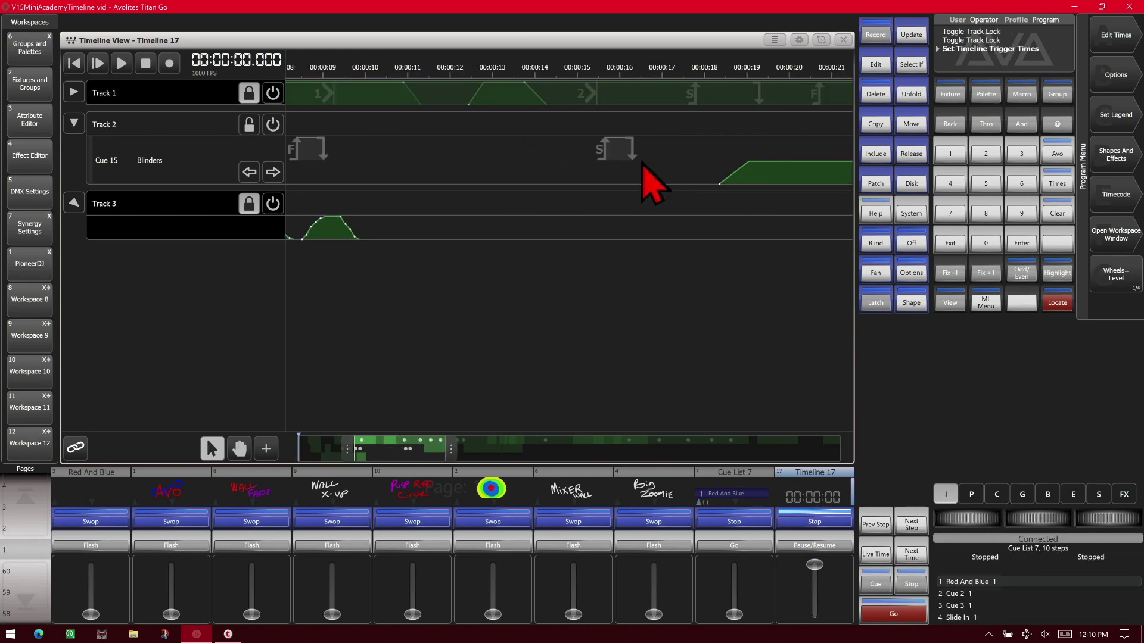
# - Lengthen the Blinders swop event on Track 2 by moving its end trigger to 00:00:17.516
pyautogui.click(613, 149)
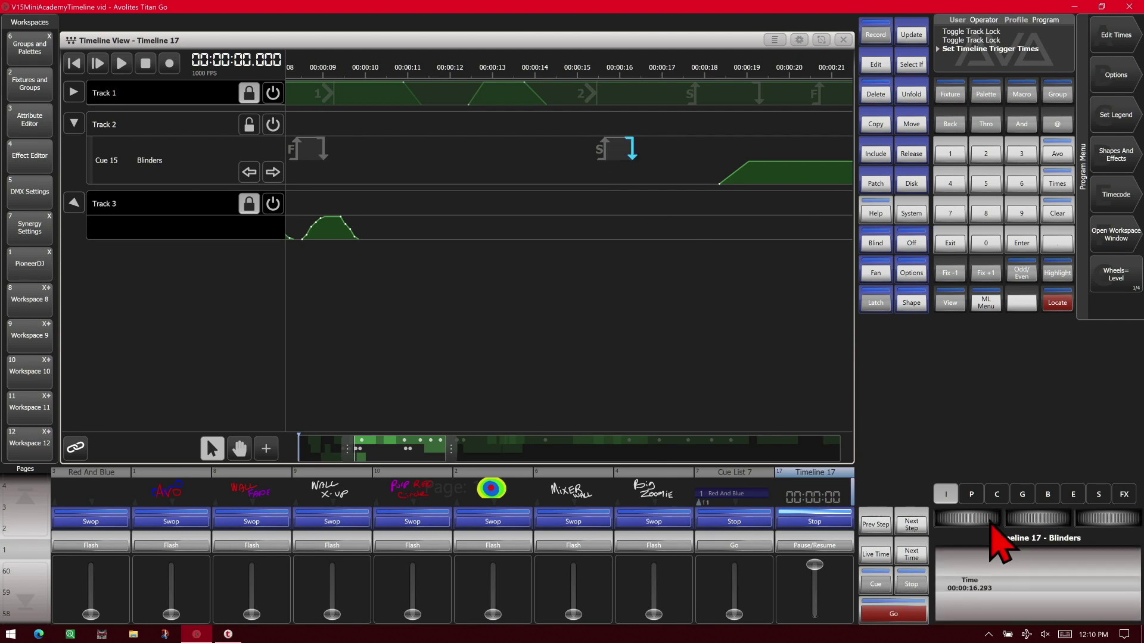
pyautogui.scroll(5, 967, 519)
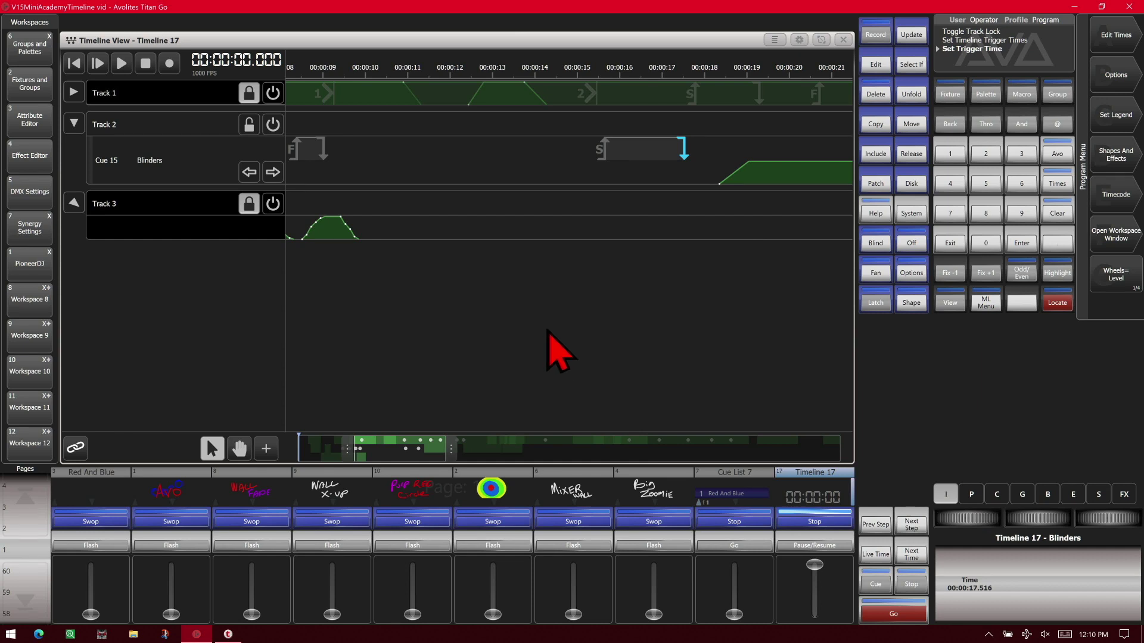
pyautogui.click(558, 345)
# - Move the first two Blinders fader moves on Track 2 earlier together, so the first starts at 00:00:00.214
pyautogui.scroll(5, 645, 351)
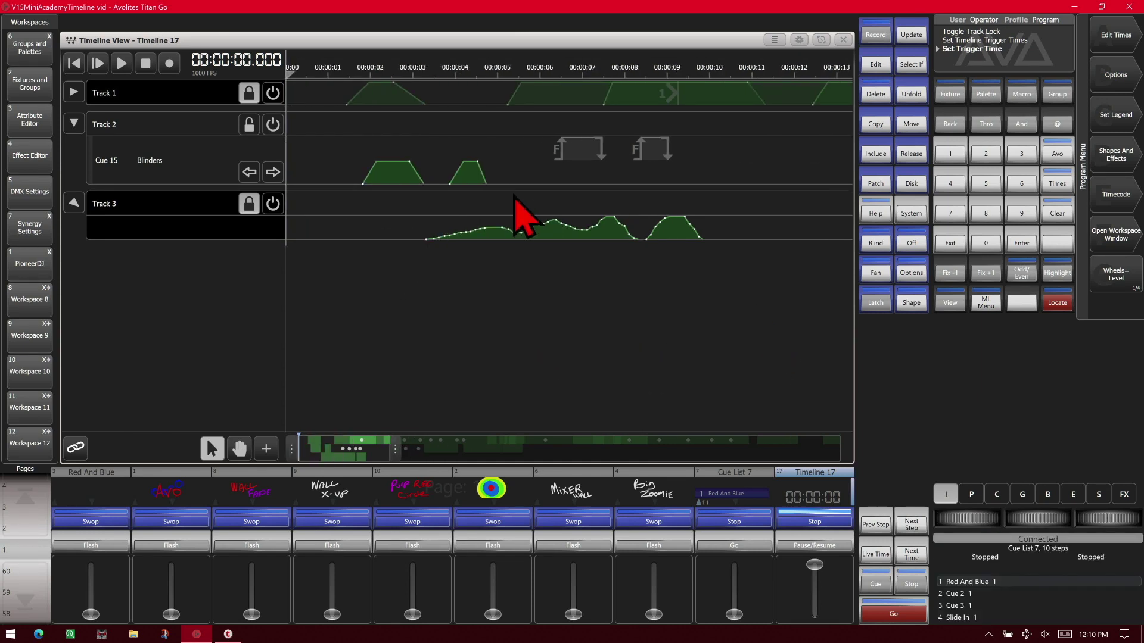
pyautogui.moveTo(511, 192); pyautogui.dragTo(354, 143)
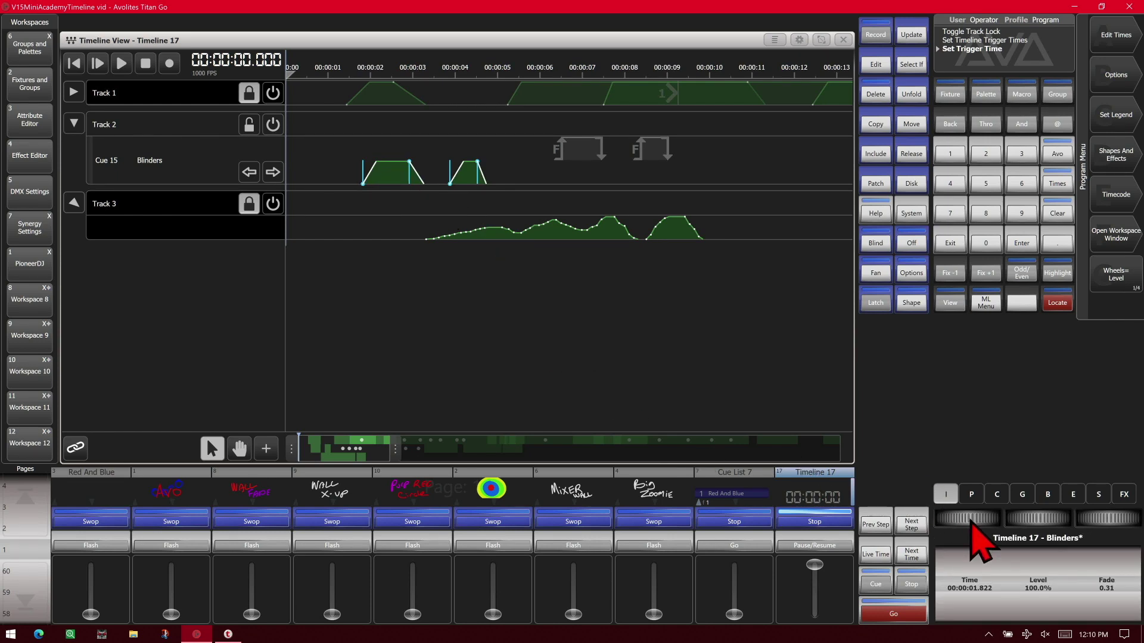
pyautogui.moveTo(990, 519); pyautogui.dragTo(970, 518)
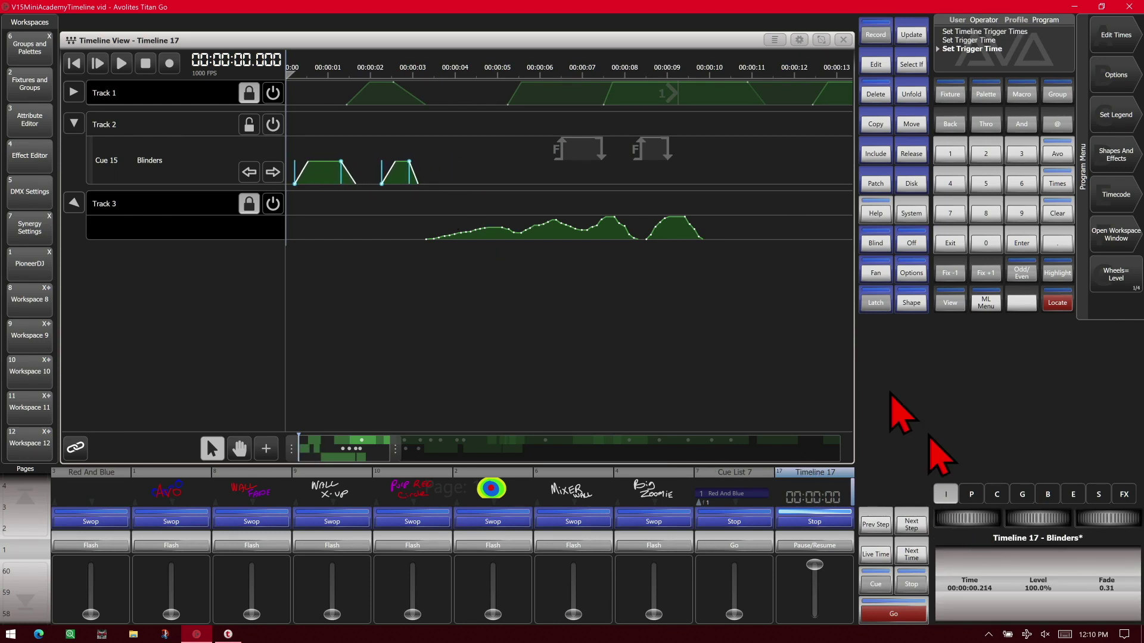
pyautogui.click(452, 346)
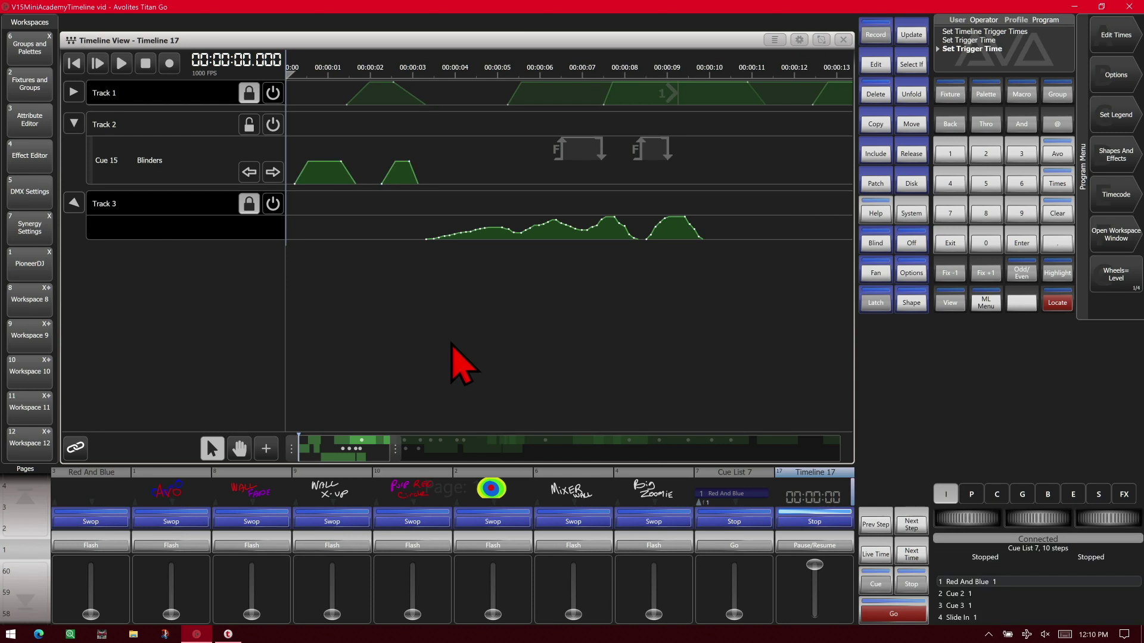